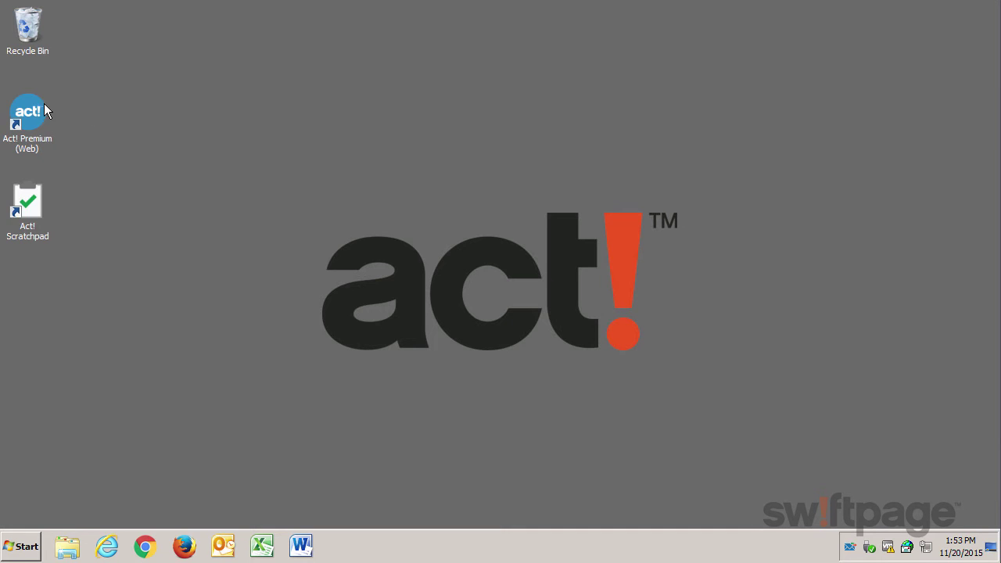
# Launch Act! Premium with the demo database and start a new blank contact record
pyautogui.doubleClick(29, 113)
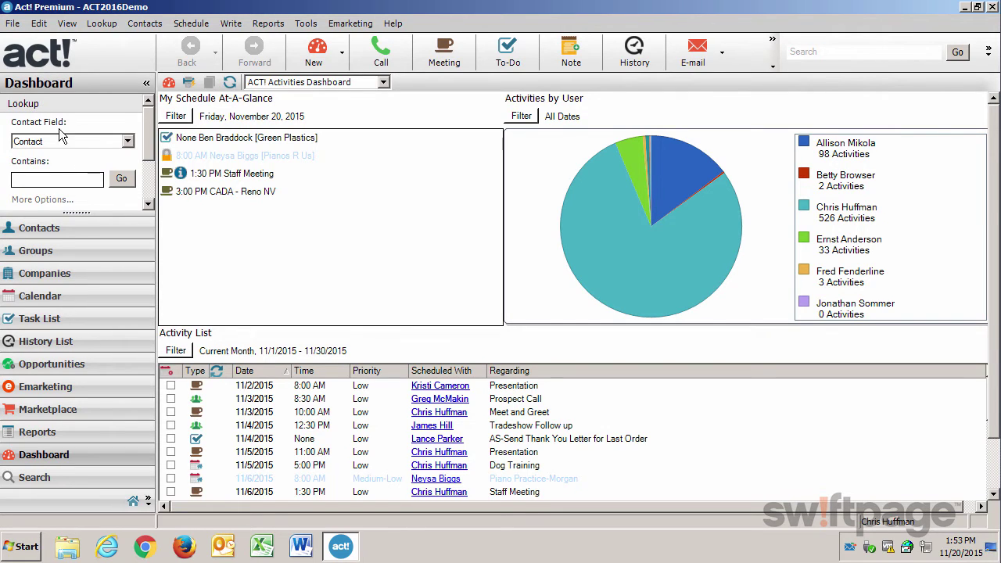
pyautogui.click(49, 236)
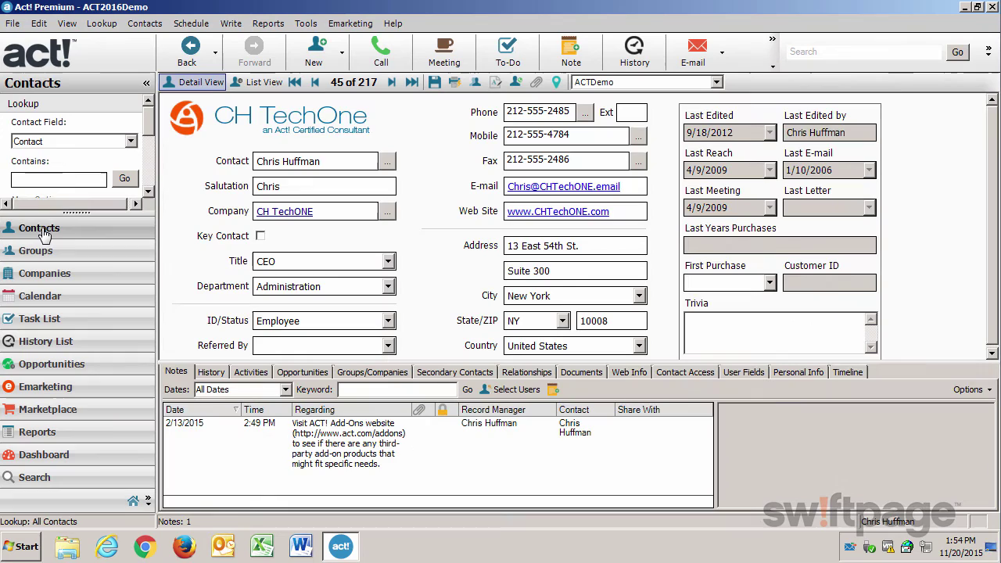
pyautogui.click(315, 56)
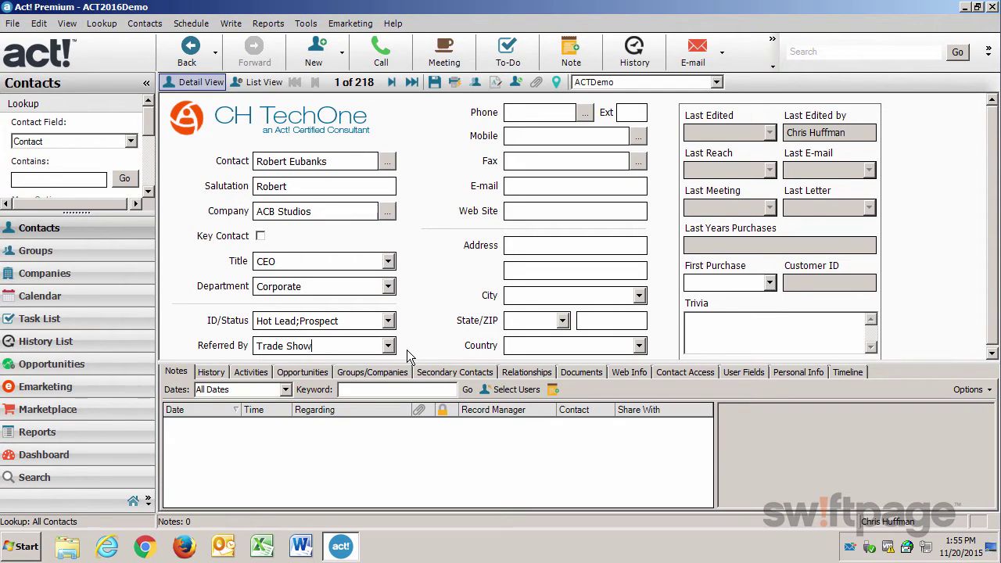
# Enter the contact's phone number and save the new ACB Studios CEO contact record
pyautogui.click(536, 111)
pyautogui.write('818) 555-111')
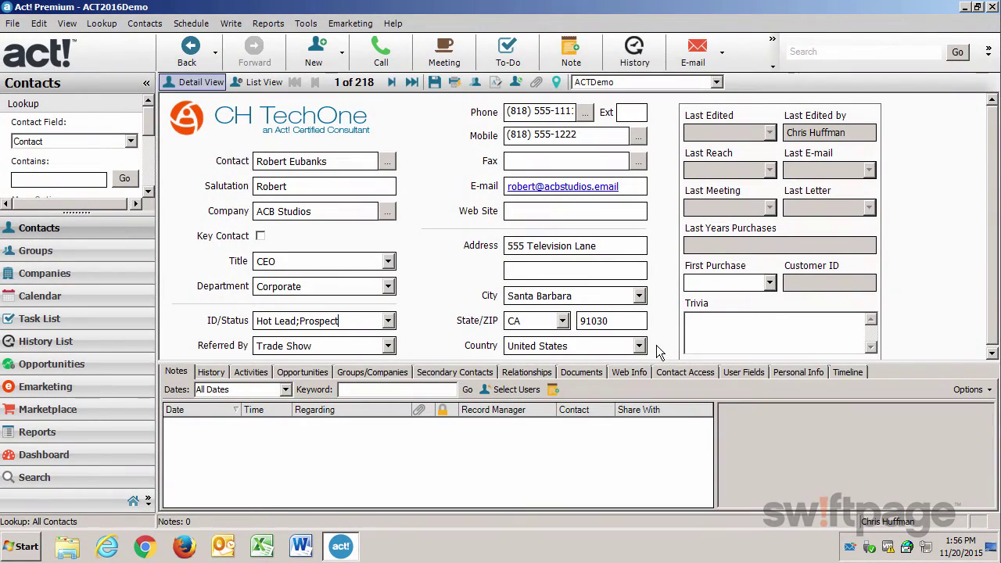
pyautogui.click(435, 85)
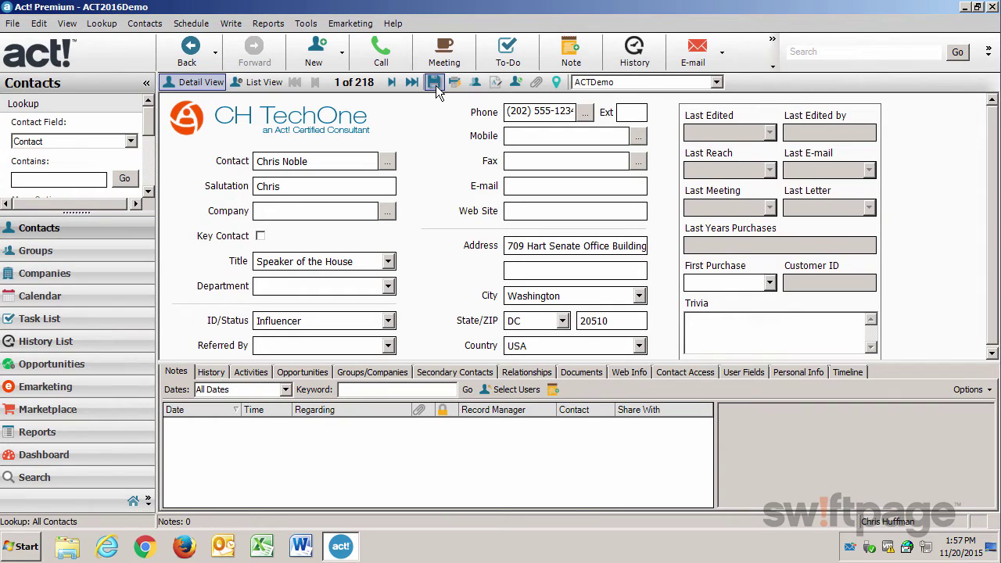
pyautogui.click(48, 252)
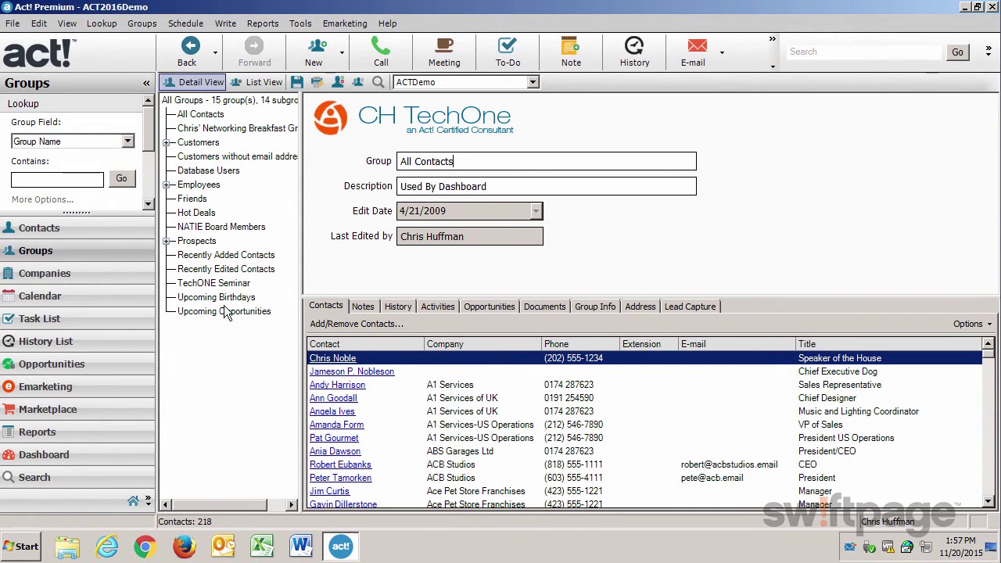
# Save a new group 'October Trade Show' with description 'People I met at the October Trade Show'
pyautogui.click(318, 56)
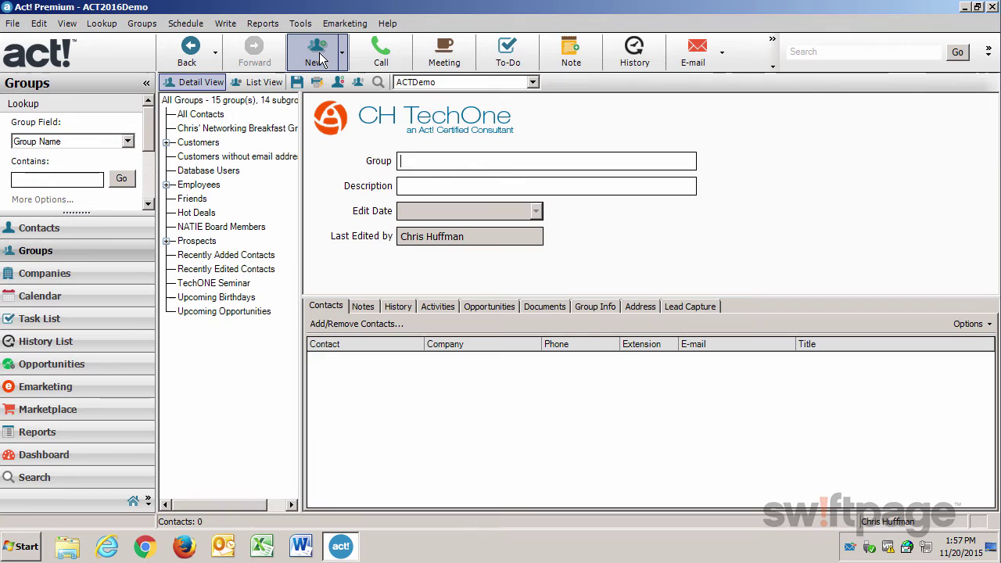
pyautogui.write('October Trade Show')
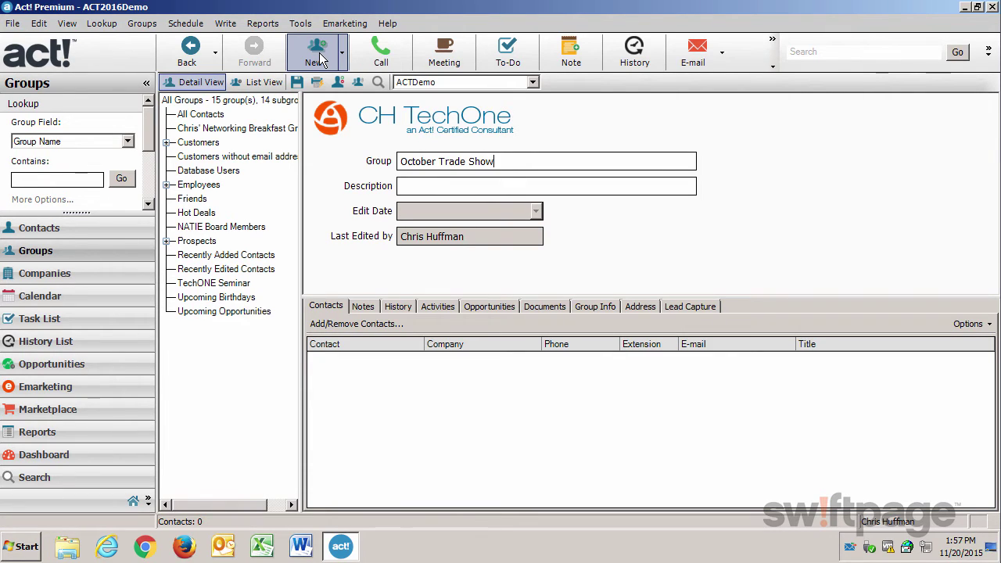
pyautogui.press('Tab')
pyautogui.write('People I met at the October Trade Show')
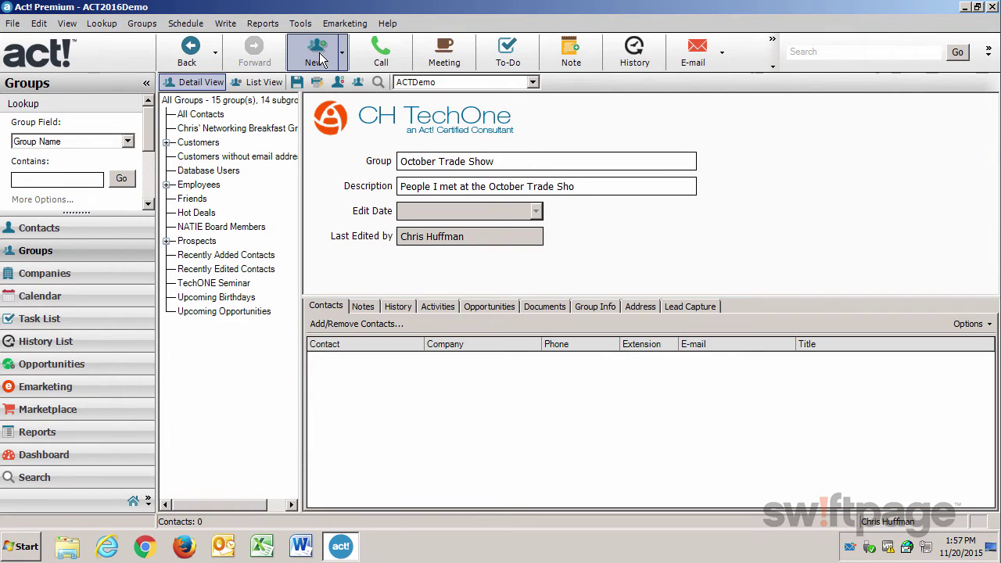
pyautogui.click(297, 83)
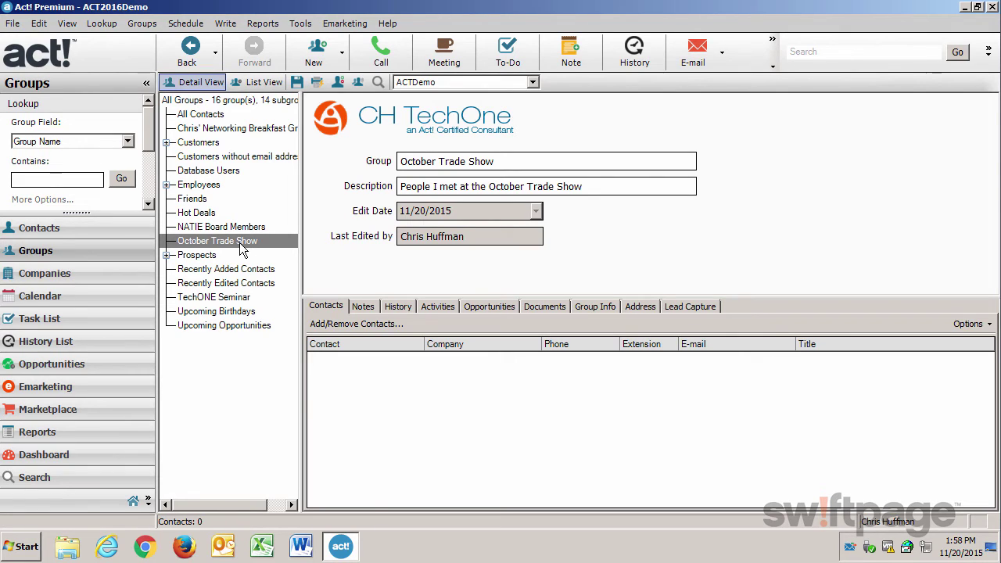
# Open the group's membership settings, closing the contact picker without adding anyone
pyautogui.click(338, 325)
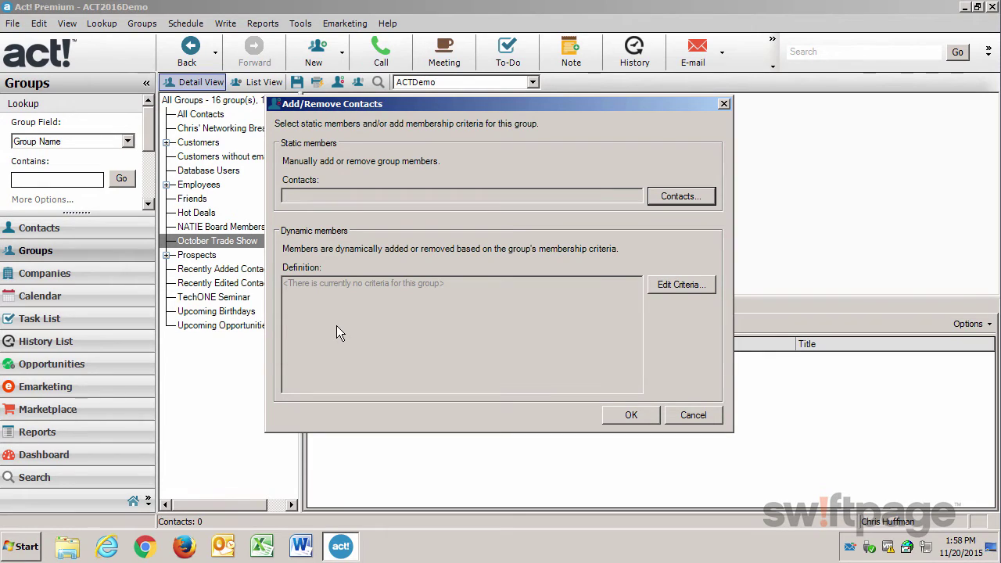
pyautogui.click(673, 196)
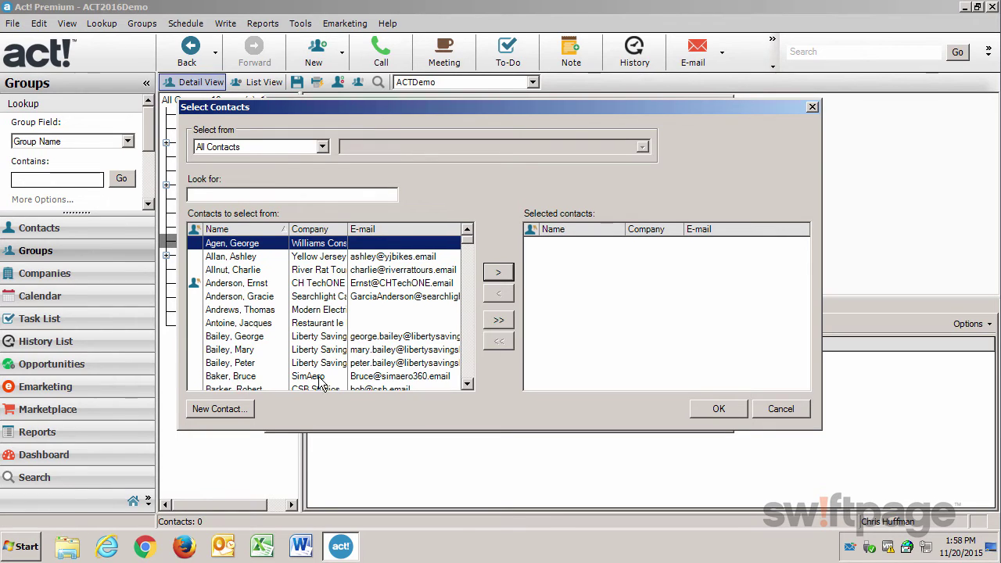
pyautogui.click(782, 409)
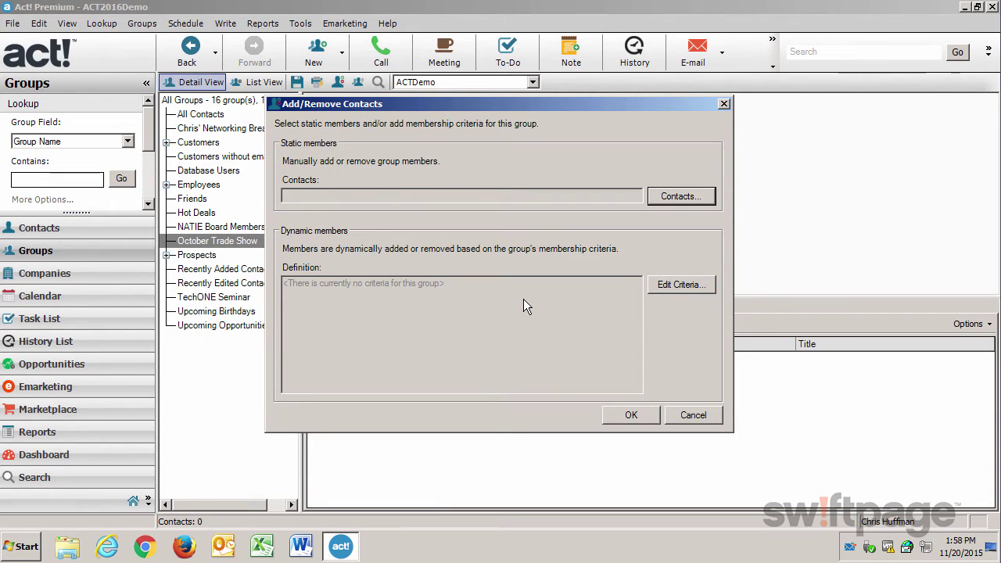
# Build the dynamic criterion Referred By contains Trade Show
pyautogui.click(681, 286)
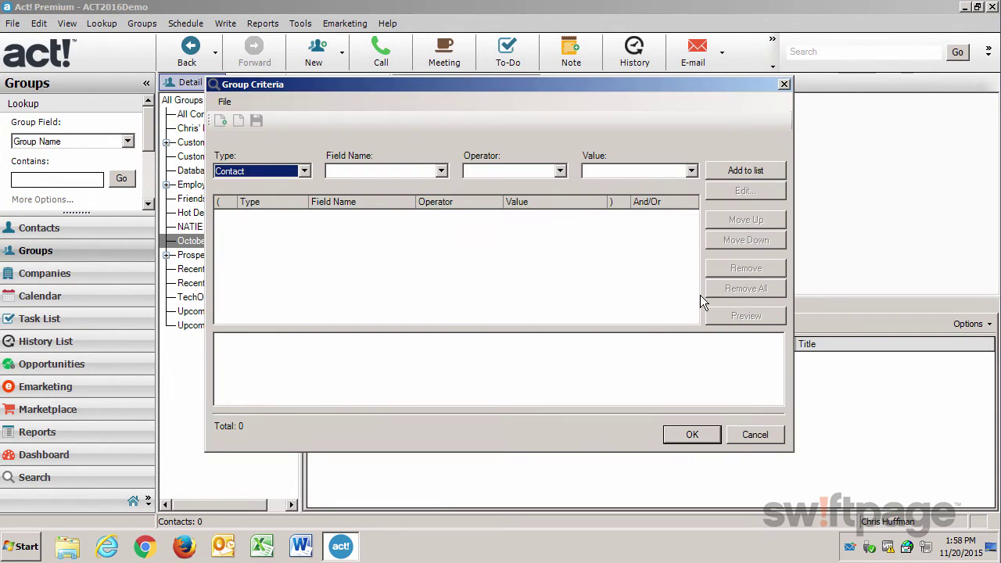
pyautogui.click(441, 170)
pyautogui.scroll(-20, 441, 195)
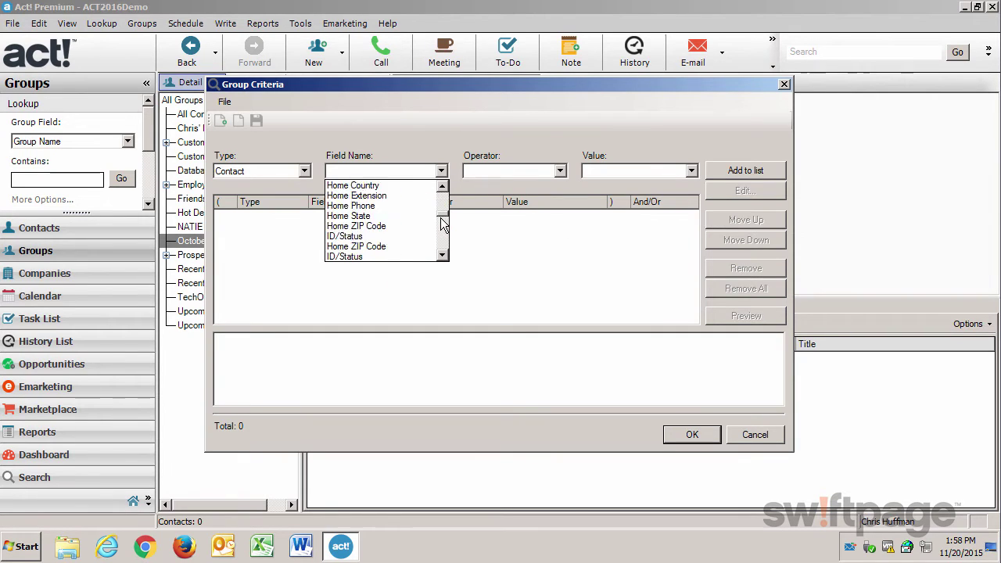
pyautogui.scroll(4, 387, 213)
pyautogui.click(386, 195)
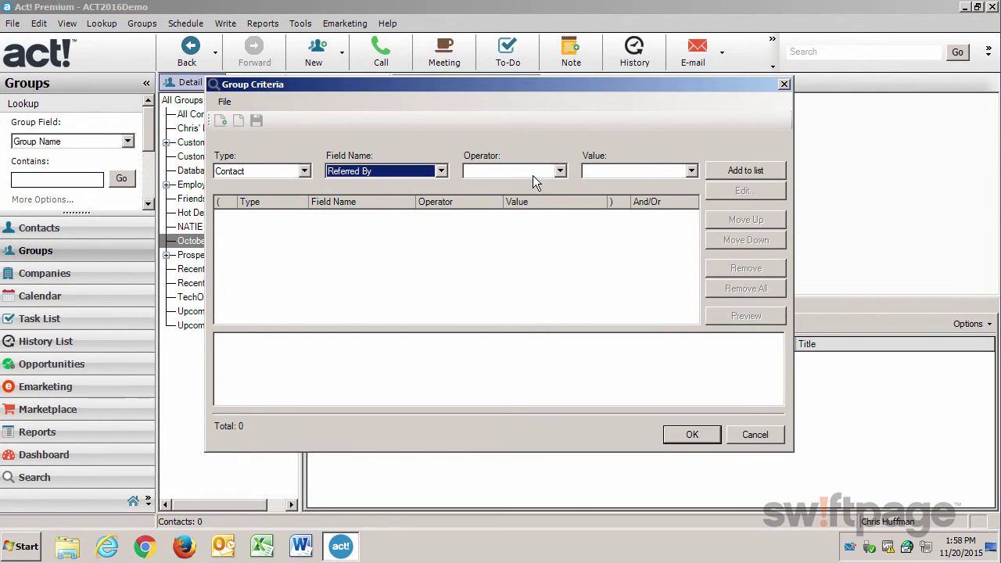
pyautogui.click(562, 176)
pyautogui.click(541, 186)
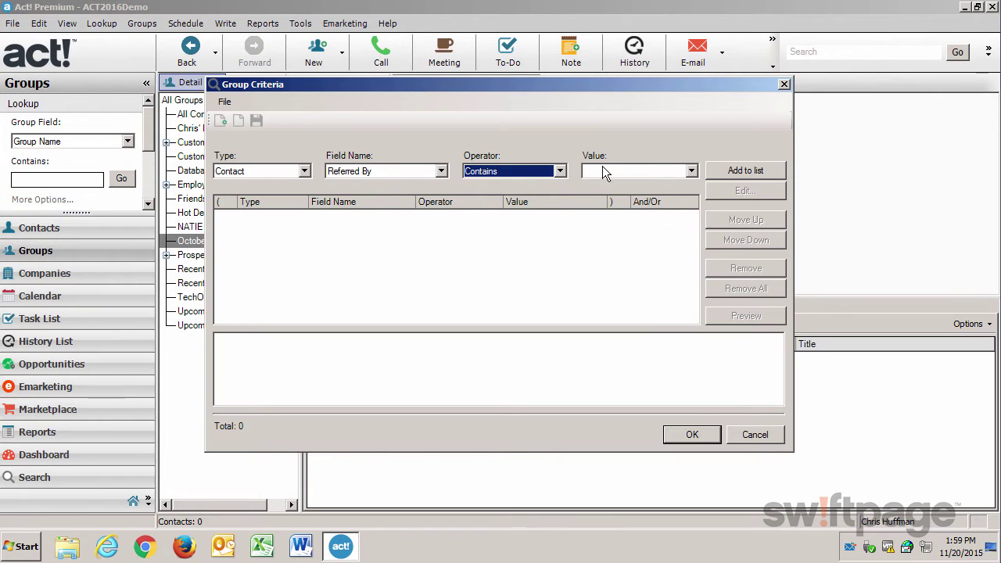
pyautogui.click(691, 171)
pyautogui.moveTo(692, 187); pyautogui.dragTo(693, 234)
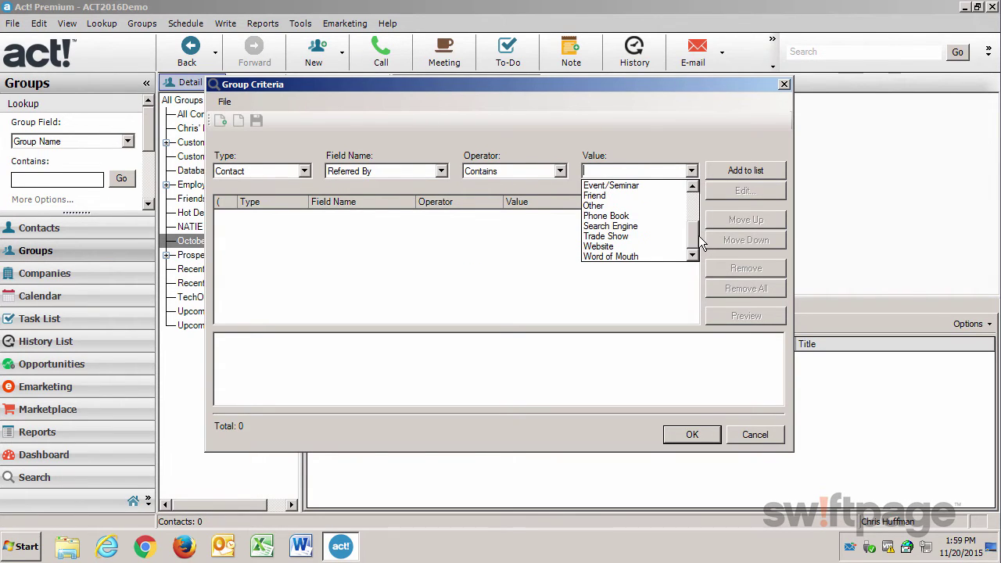
pyautogui.click(639, 236)
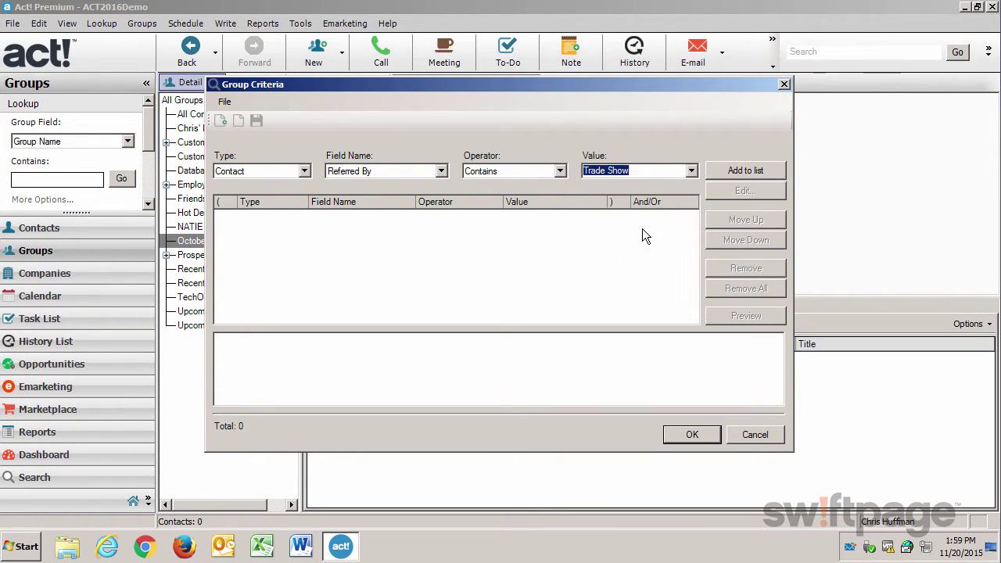
pyautogui.click(741, 171)
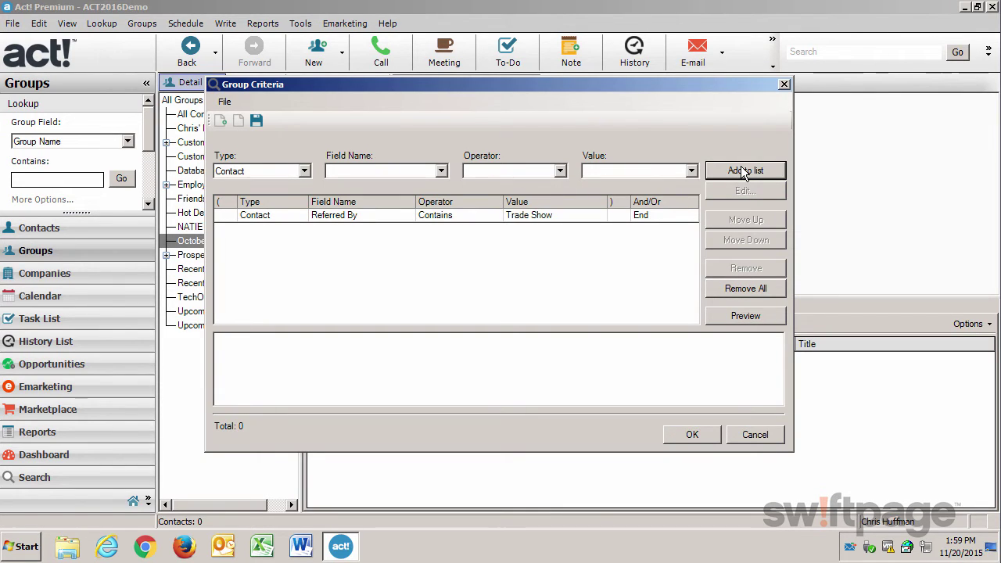
# Preview the 11 matching contacts and accept the criteria
pyautogui.click(745, 316)
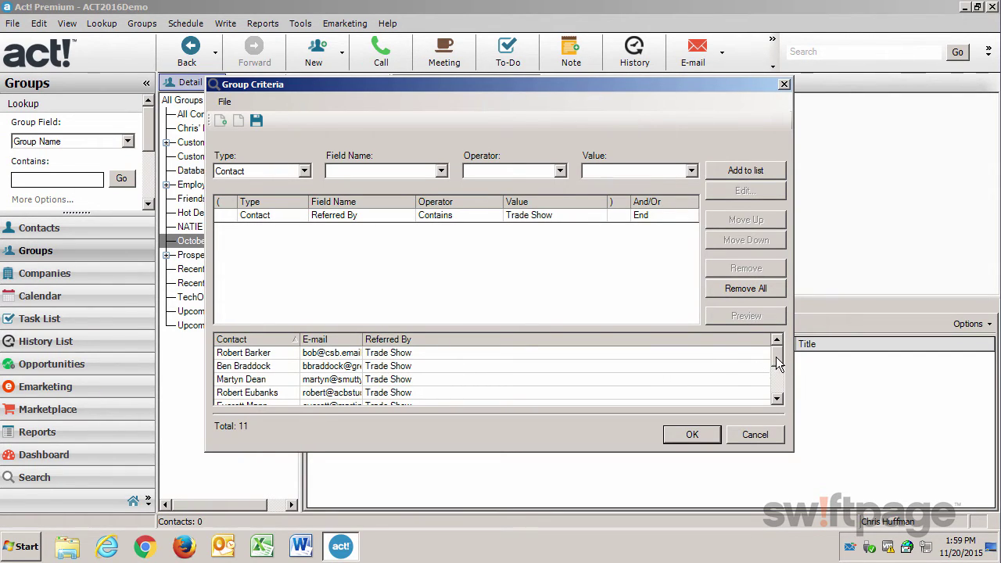
pyautogui.moveTo(777, 362)
pyautogui.mouseDown()
pyautogui.moveTo(776, 385)
pyautogui.moveTo(776, 352)
pyautogui.mouseUp()
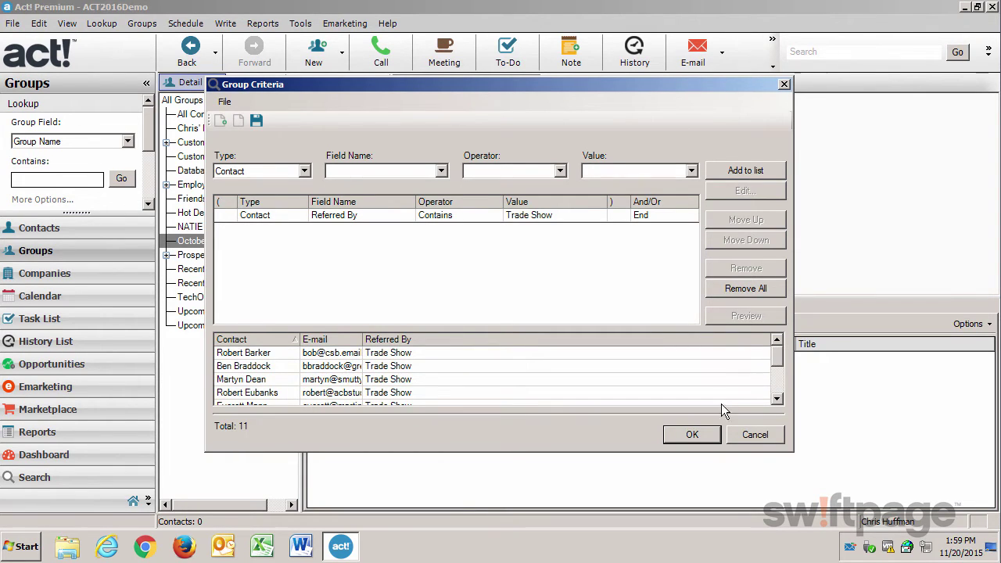
pyautogui.click(700, 438)
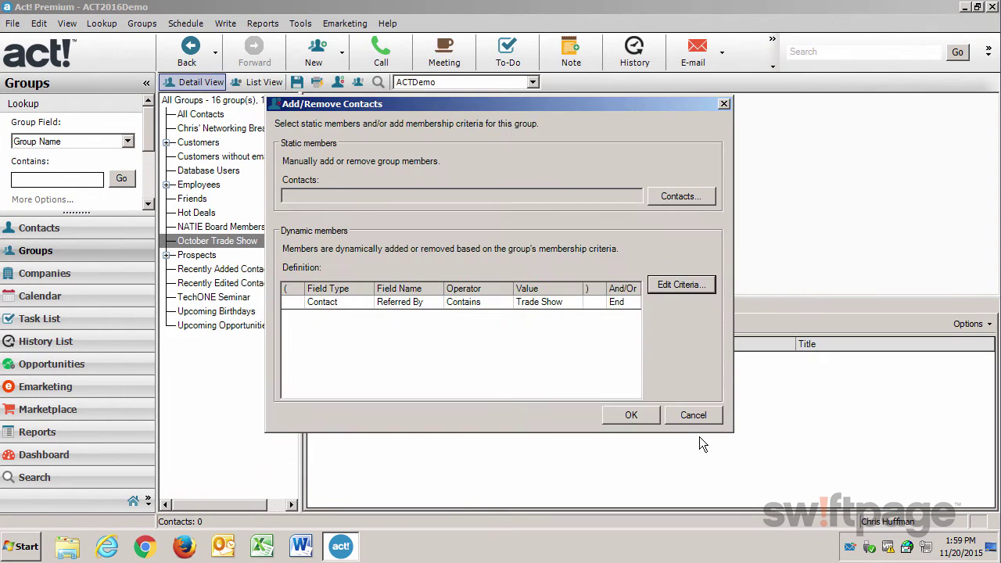
# Apply the criteria so the group lists its 11 members, ACB Studios through Smuttynose Brewing Co
pyautogui.click(631, 414)
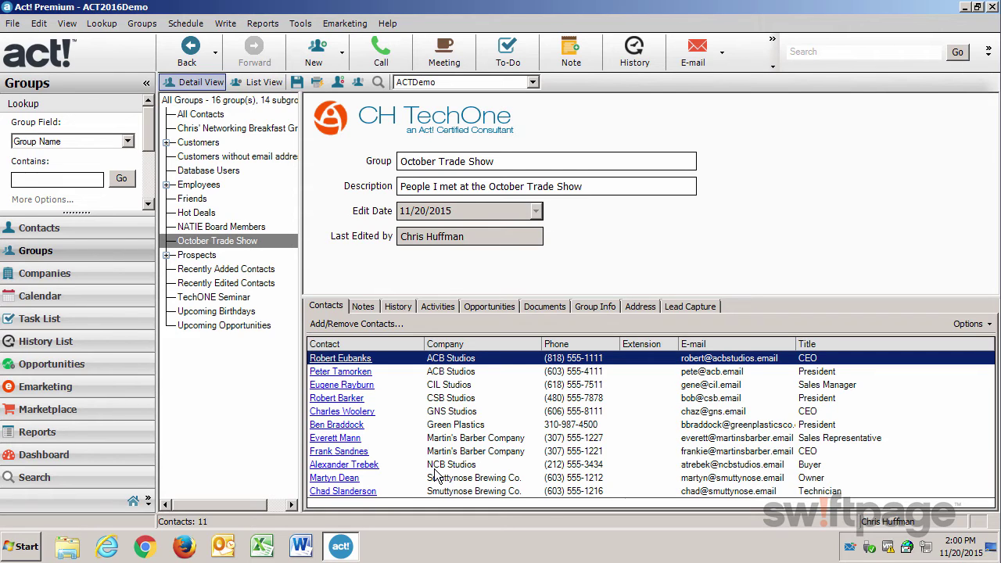
pyautogui.click(56, 362)
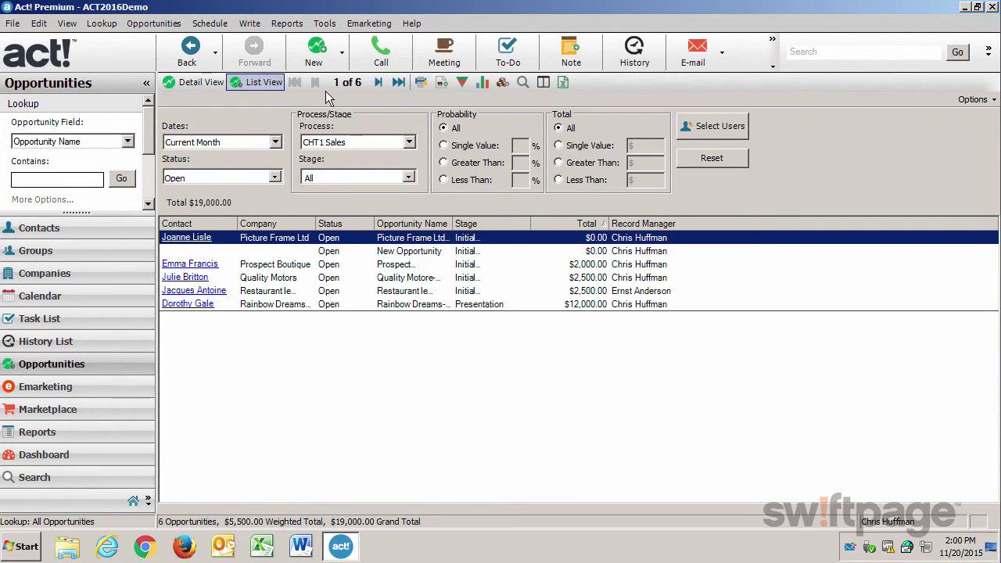
pyautogui.click(317, 54)
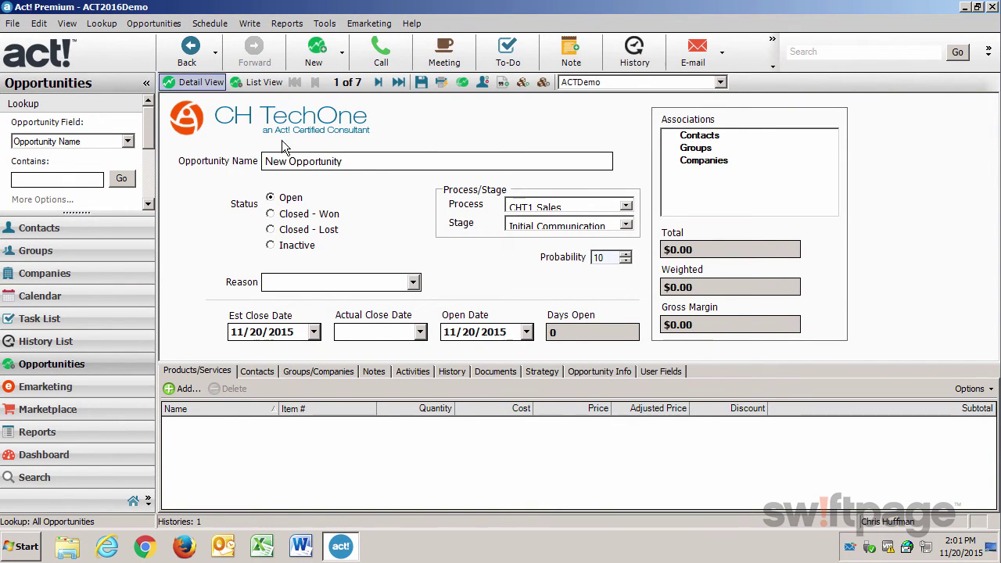
pyautogui.moveTo(355, 161); pyautogui.dragTo(240, 161)
pyautogui.write('Core System')
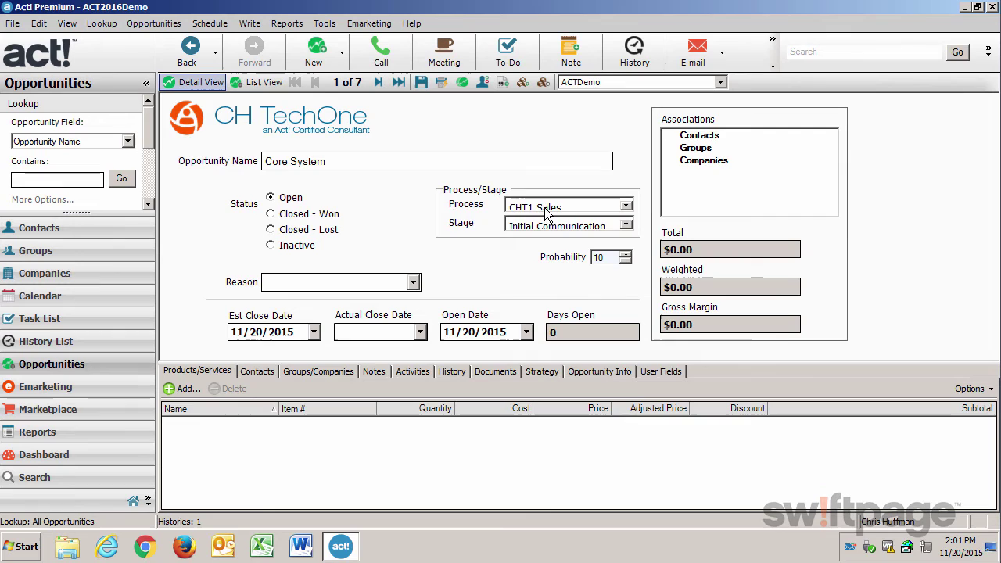
pyautogui.click(627, 225)
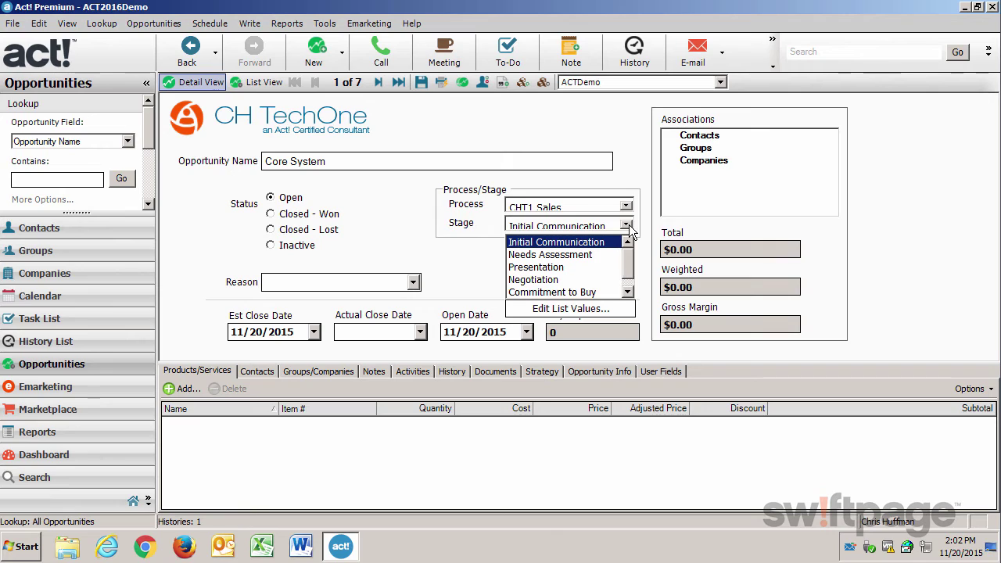
pyautogui.click(629, 225)
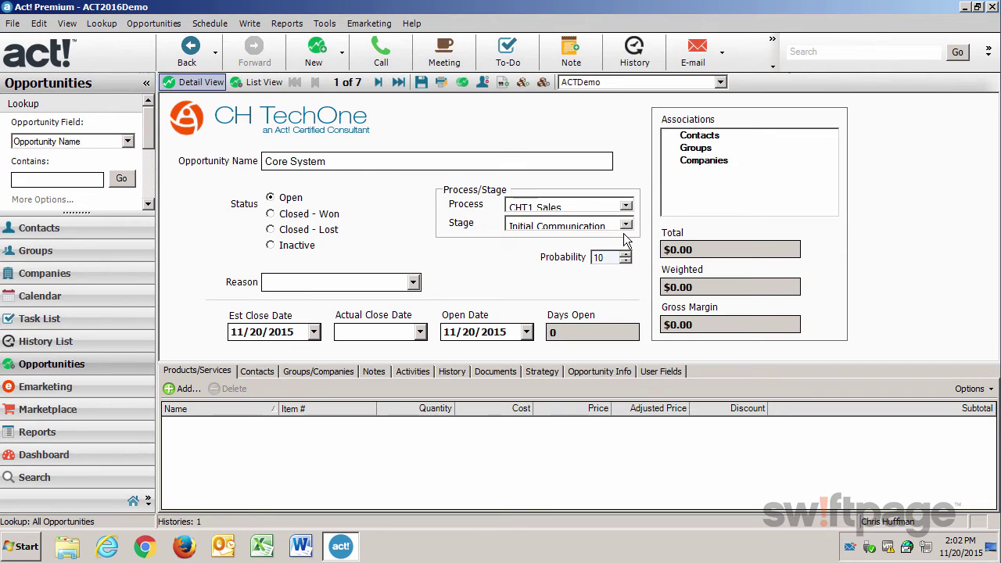
pyautogui.click(626, 225)
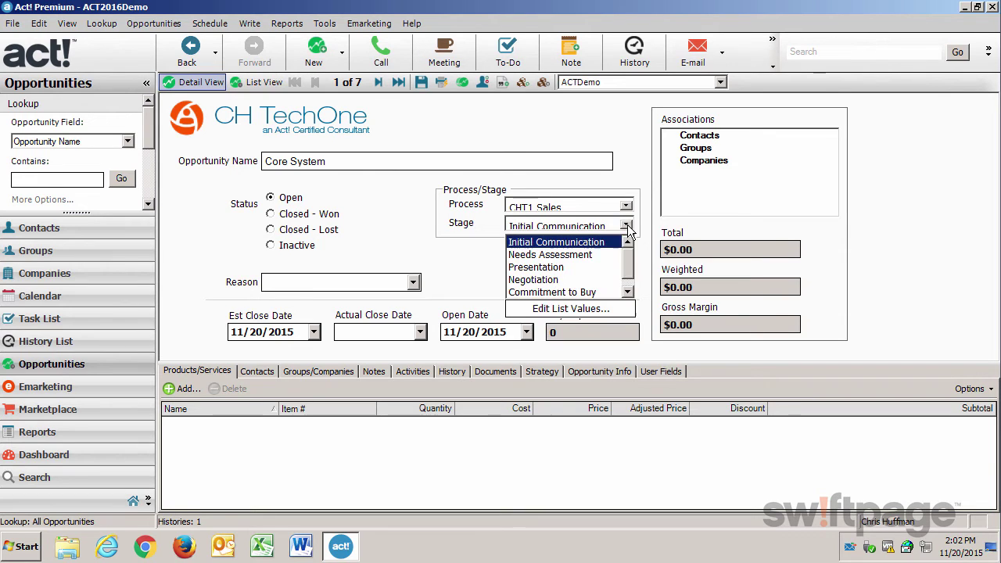
pyautogui.click(594, 256)
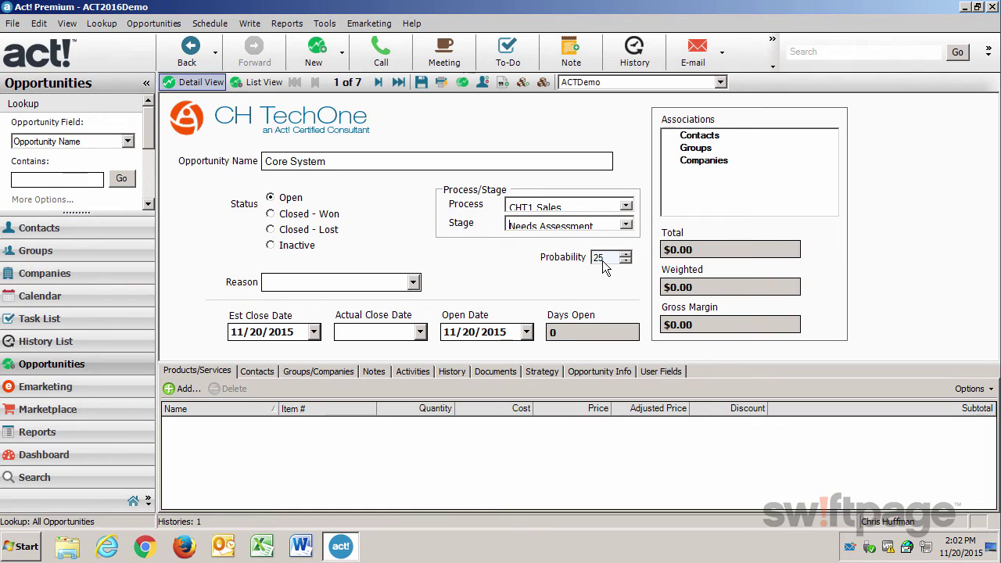
pyautogui.click(627, 225)
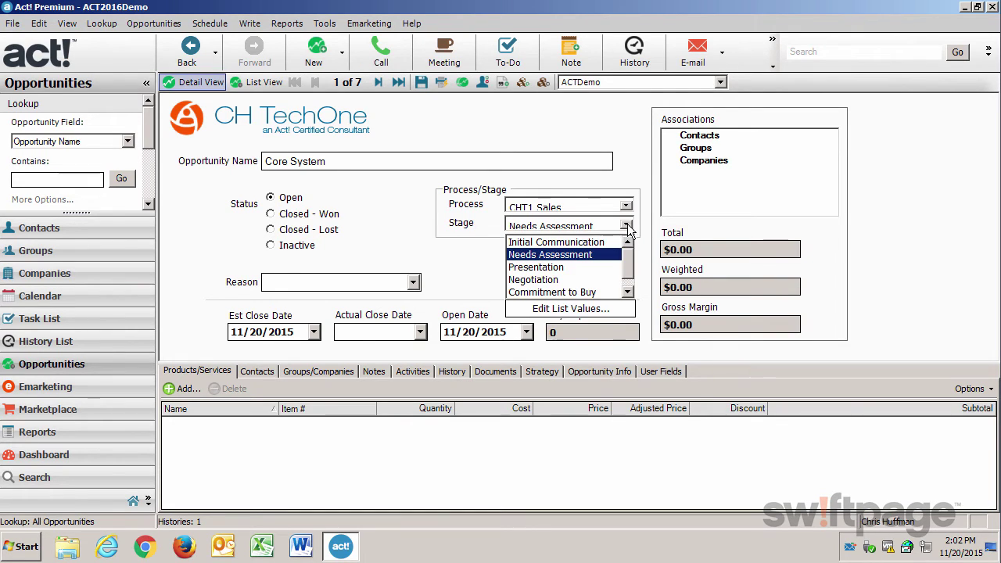
pyautogui.click(583, 309)
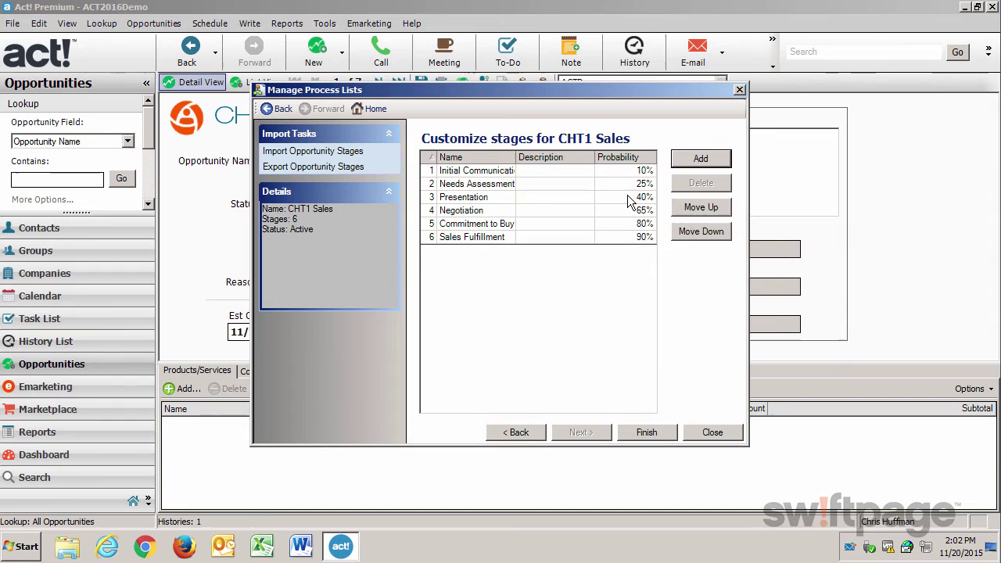
pyautogui.click(710, 433)
pyautogui.click(711, 432)
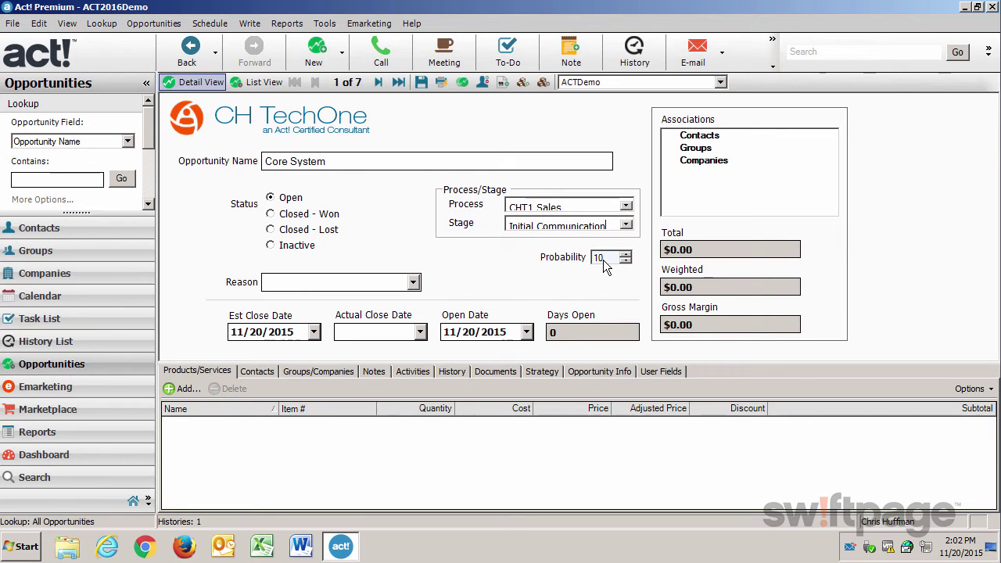
# Set the Core System estimated close date to 12/31/2015
pyautogui.click(312, 332)
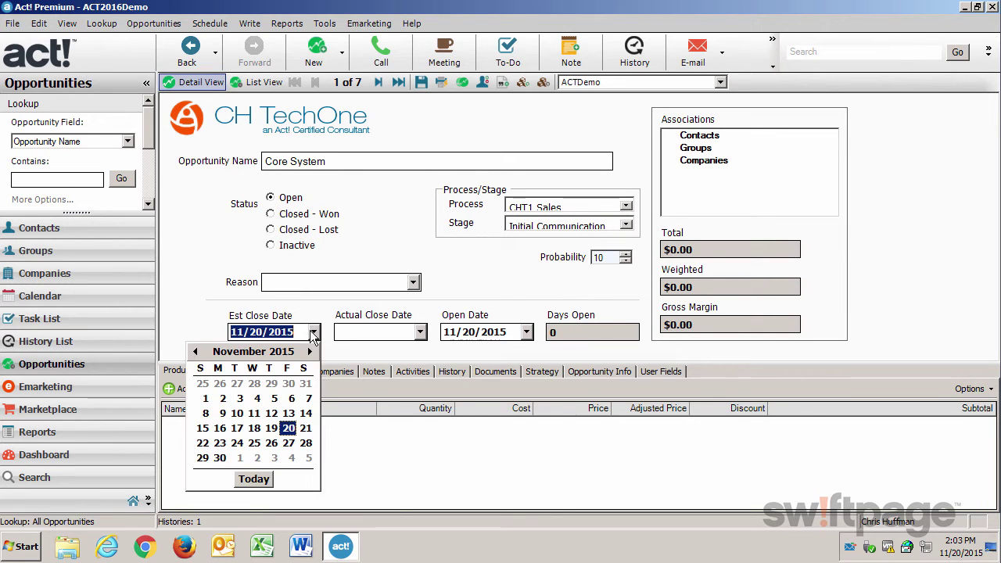
pyautogui.click(310, 352)
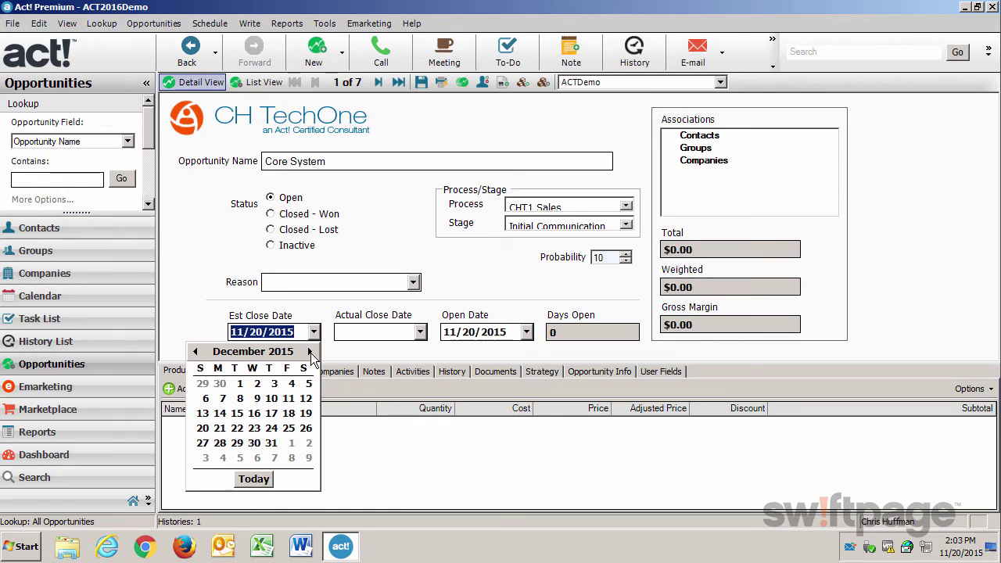
pyautogui.click(273, 444)
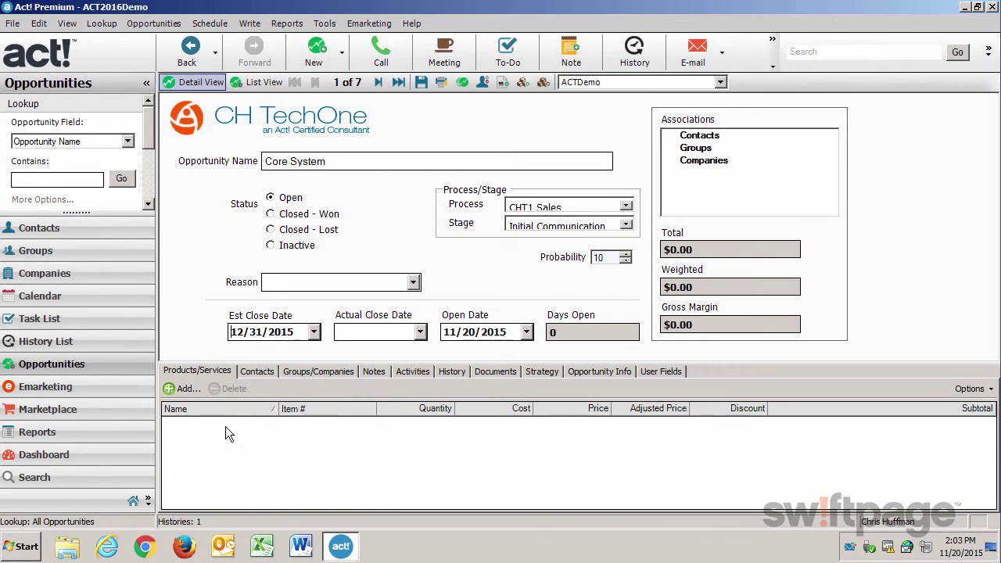
# Add 50 units of item CCE (Mini Core Replacement, $5,000 total) and save the opportunity
pyautogui.click(187, 389)
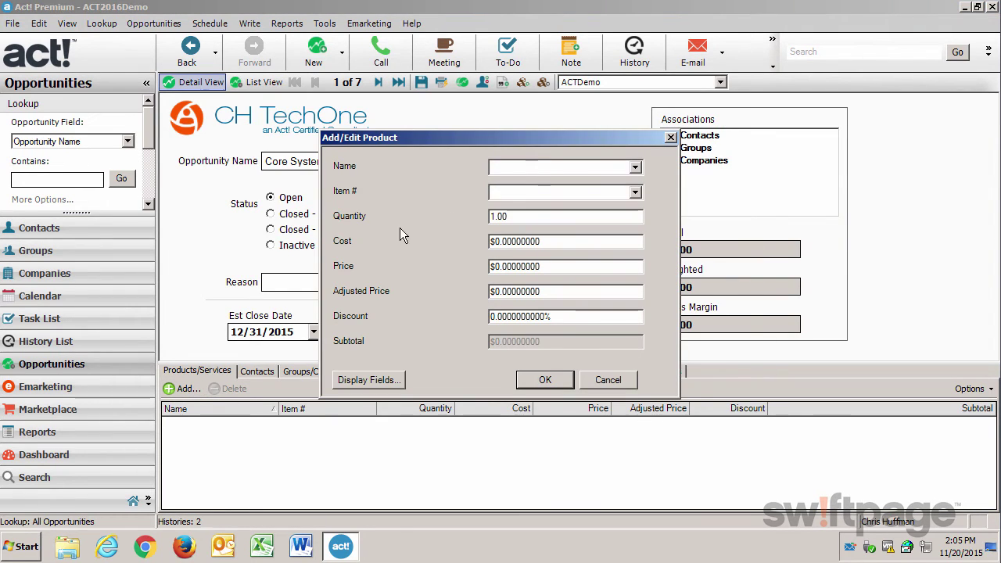
pyautogui.click(635, 166)
pyautogui.click(553, 196)
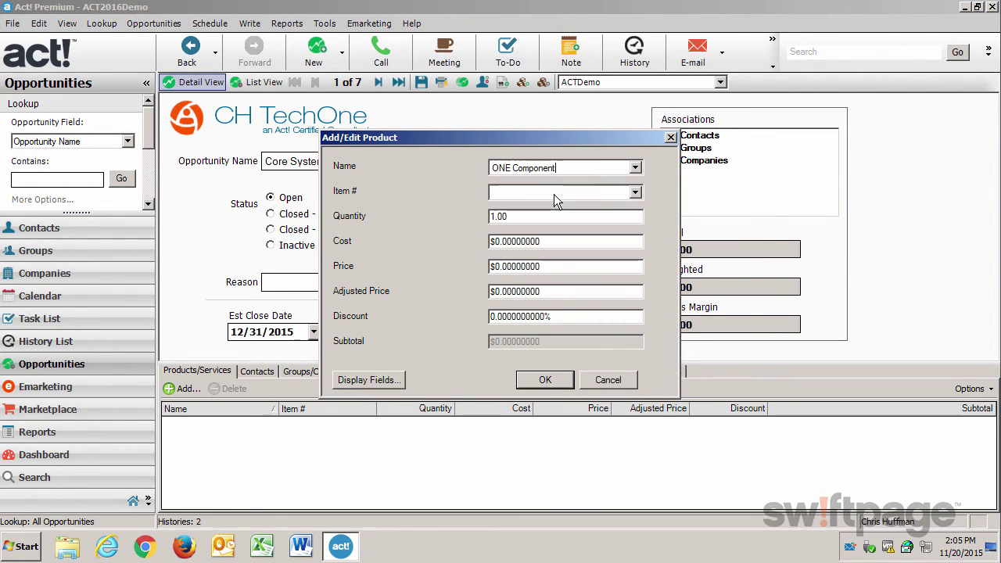
pyautogui.click(635, 194)
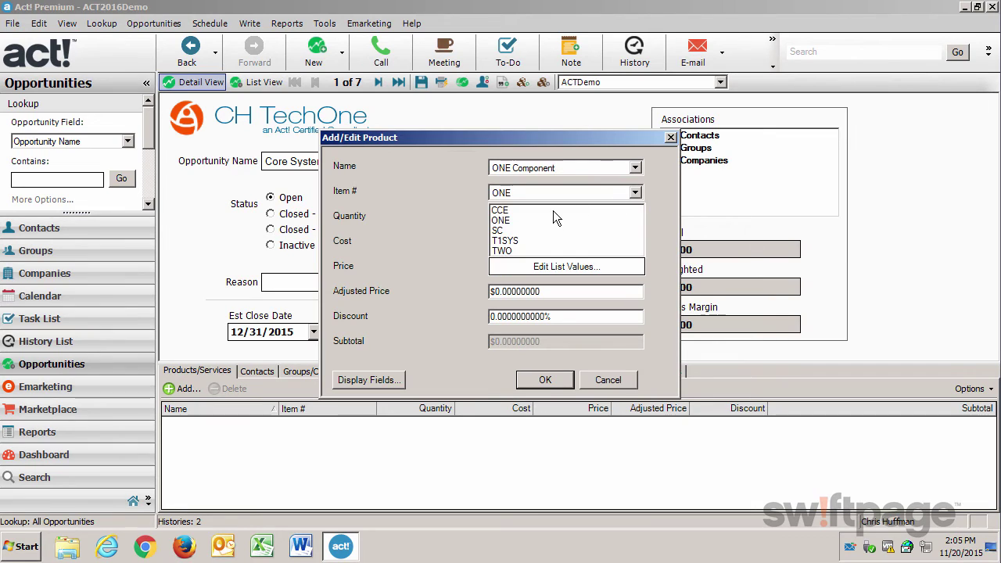
pyautogui.click(542, 206)
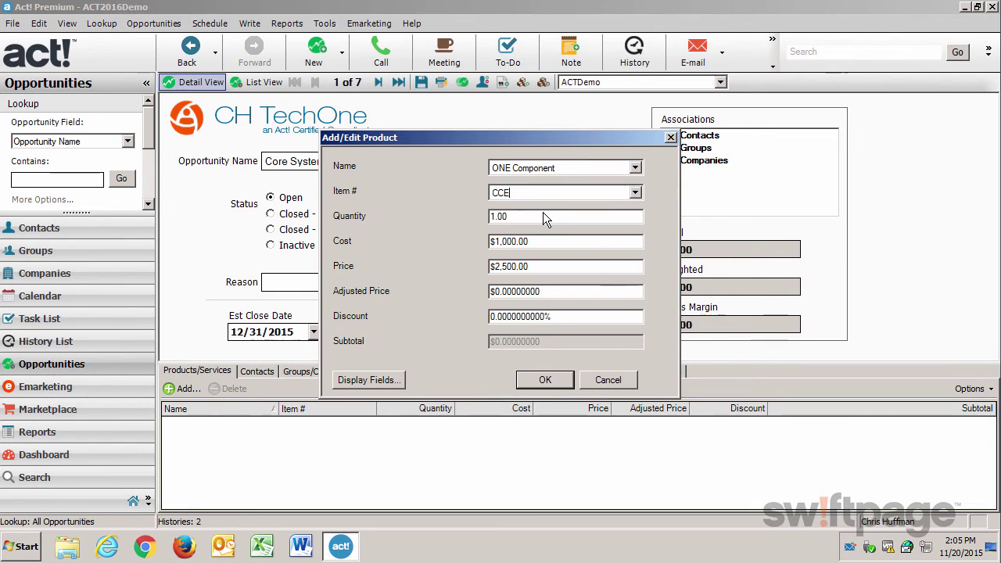
pyautogui.press('Down')
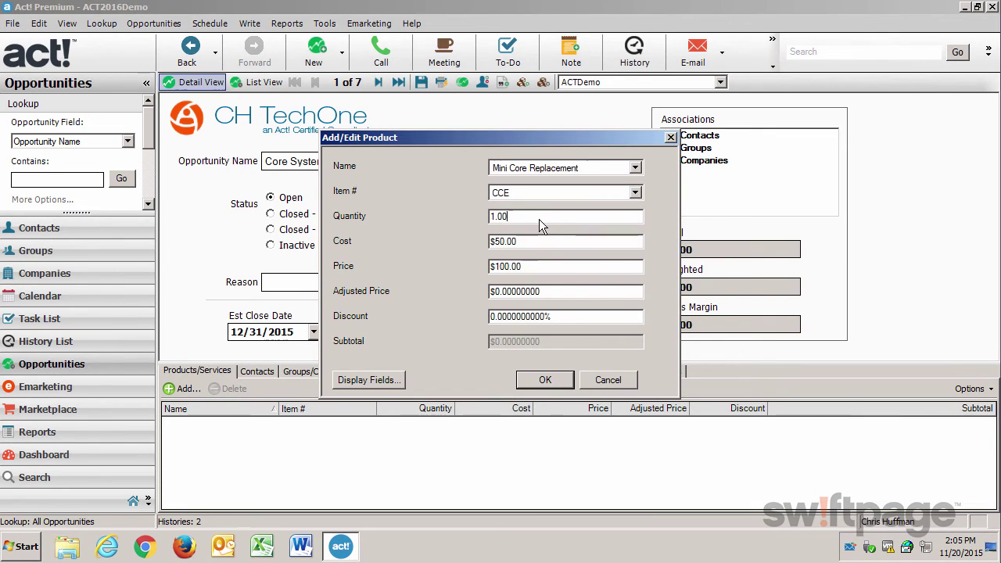
pyautogui.doubleClick(494, 217)
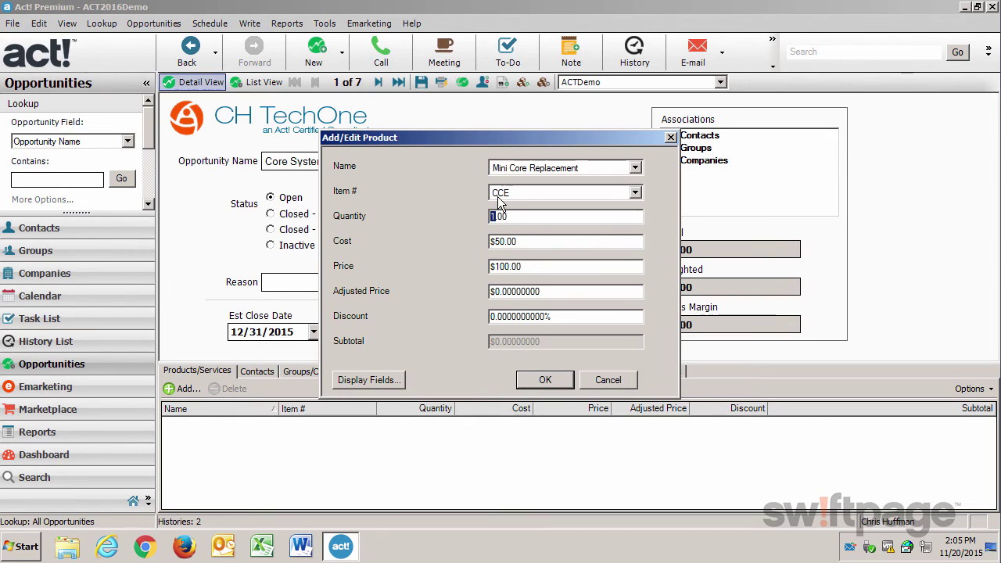
pyautogui.write('50')
pyautogui.press('Tab')
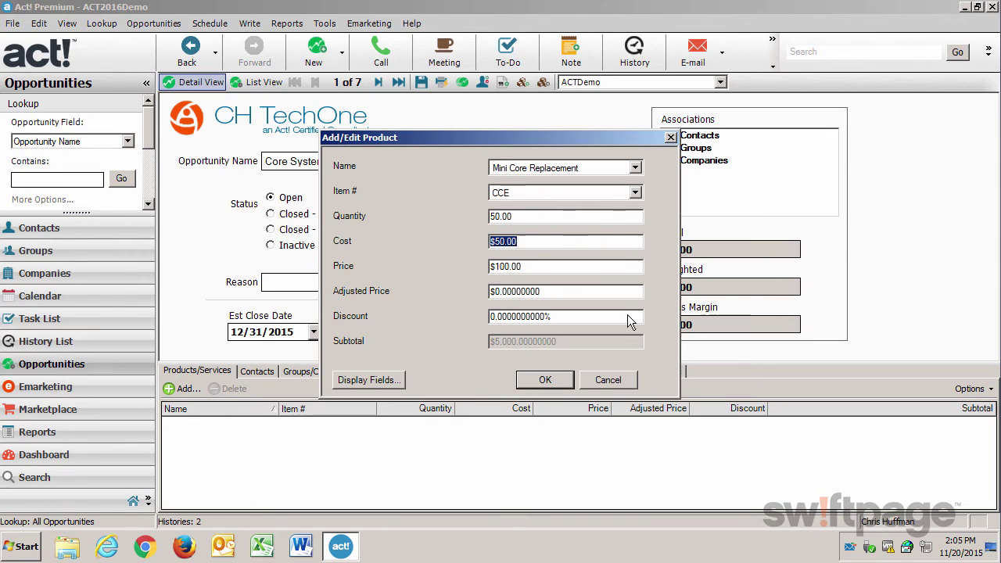
pyautogui.click(545, 380)
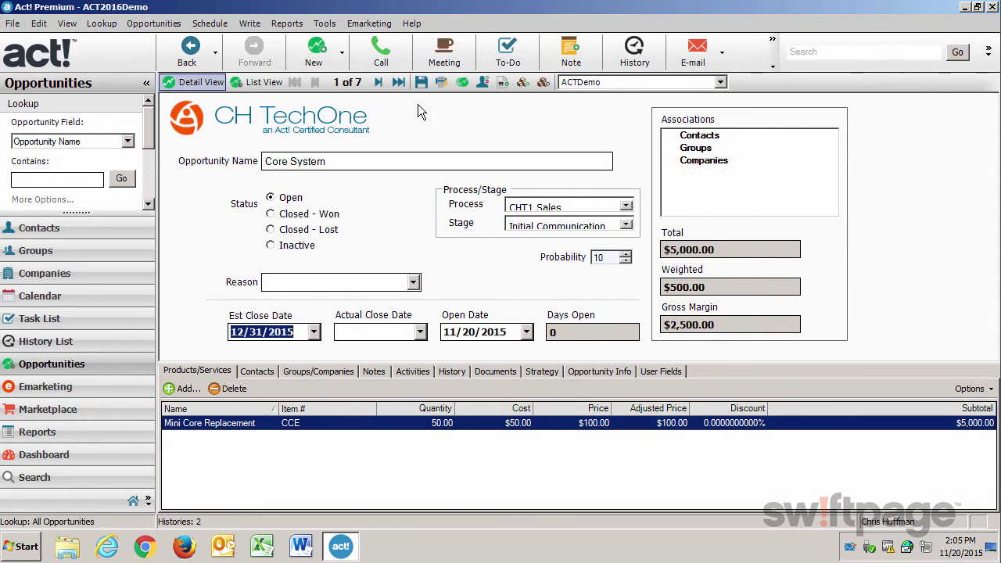
pyautogui.click(422, 82)
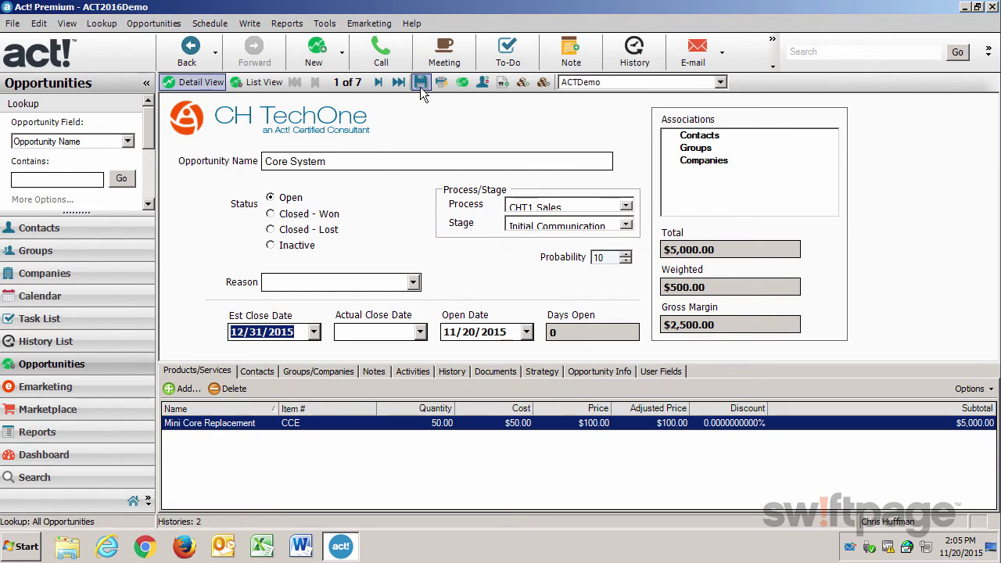
# Link the ACB Studios CEO contact to the Core System opportunity
pyautogui.click(258, 372)
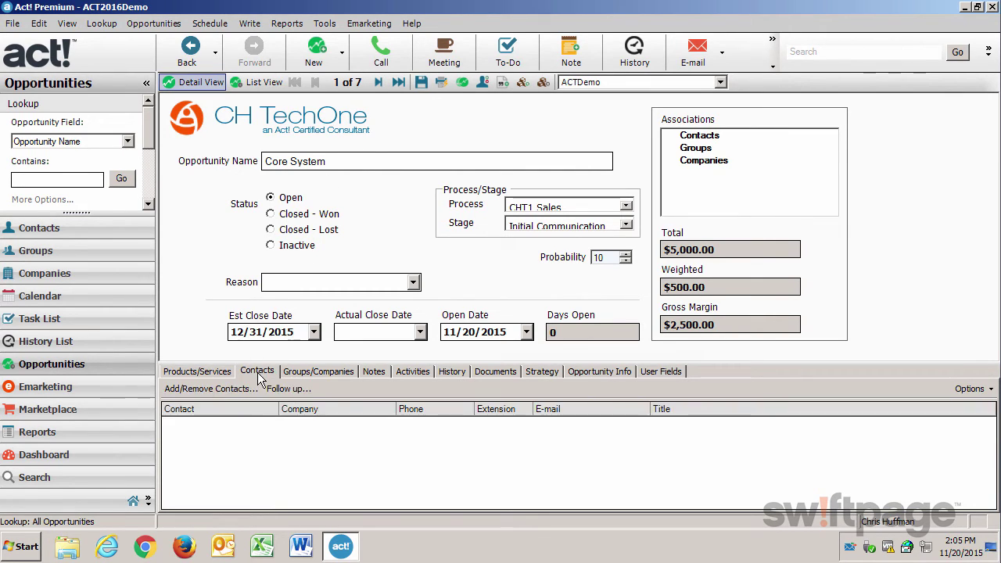
pyautogui.click(211, 389)
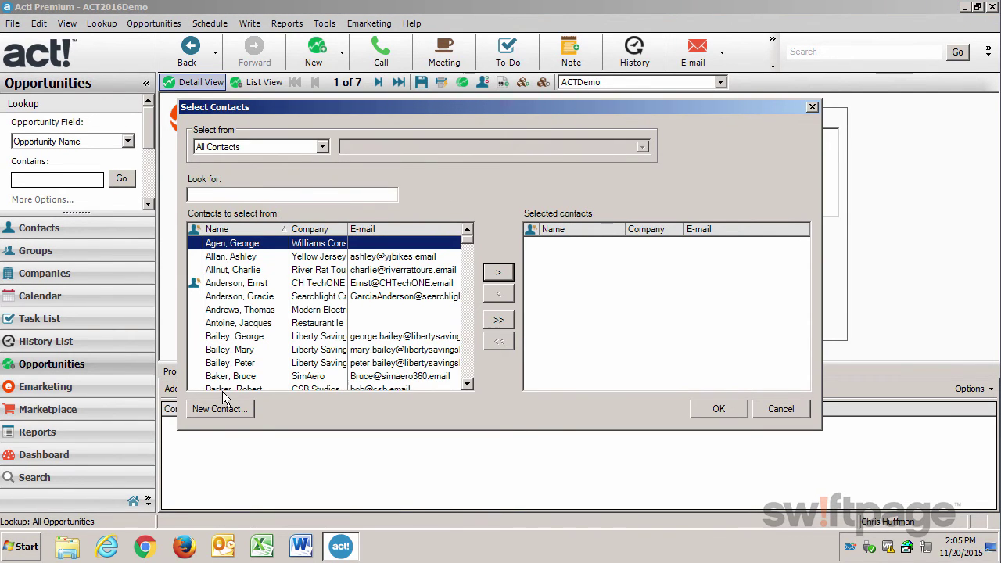
pyautogui.write('Eubanks, Robert [ACB Studios')
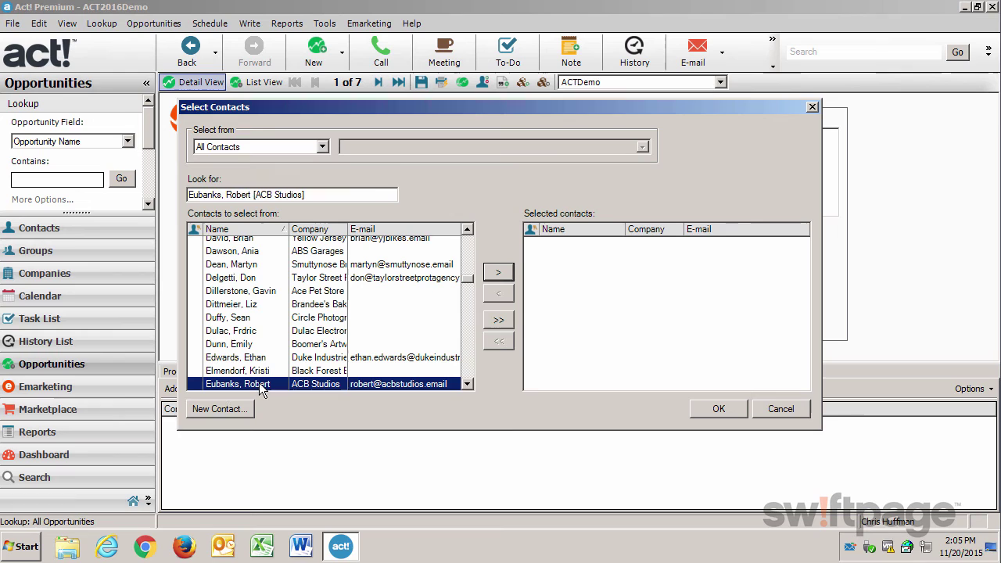
pyautogui.click(496, 272)
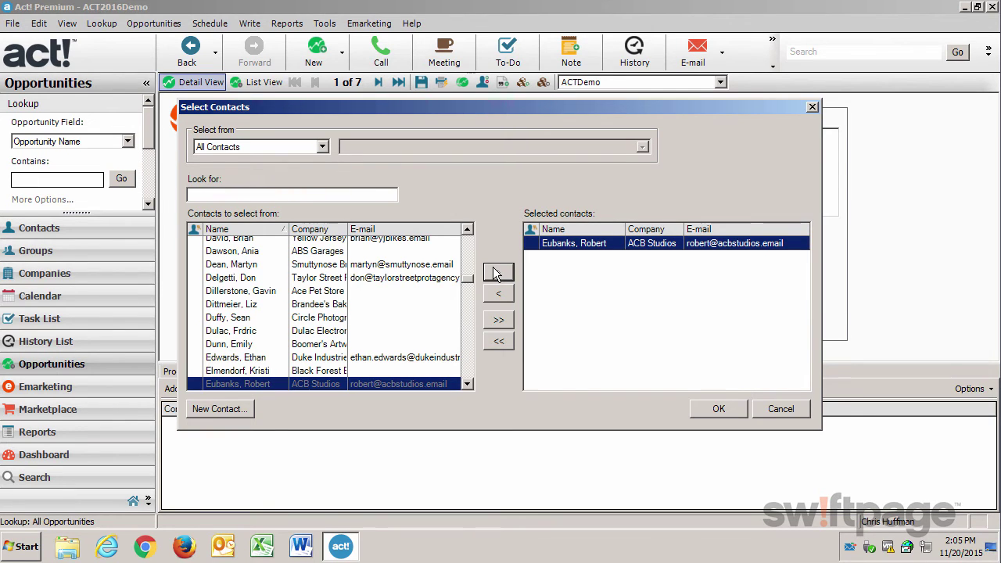
pyautogui.click(718, 411)
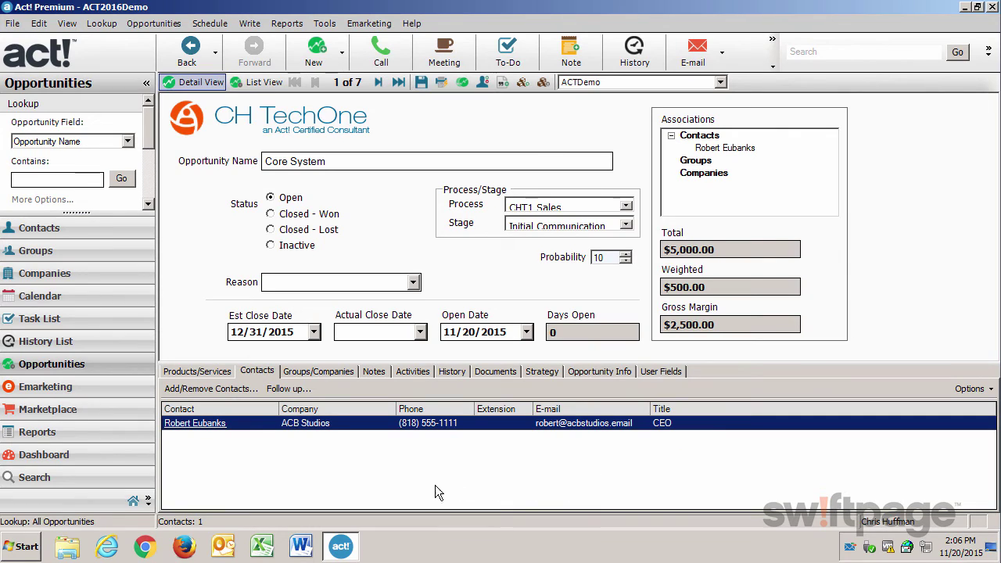
pyautogui.click(214, 424)
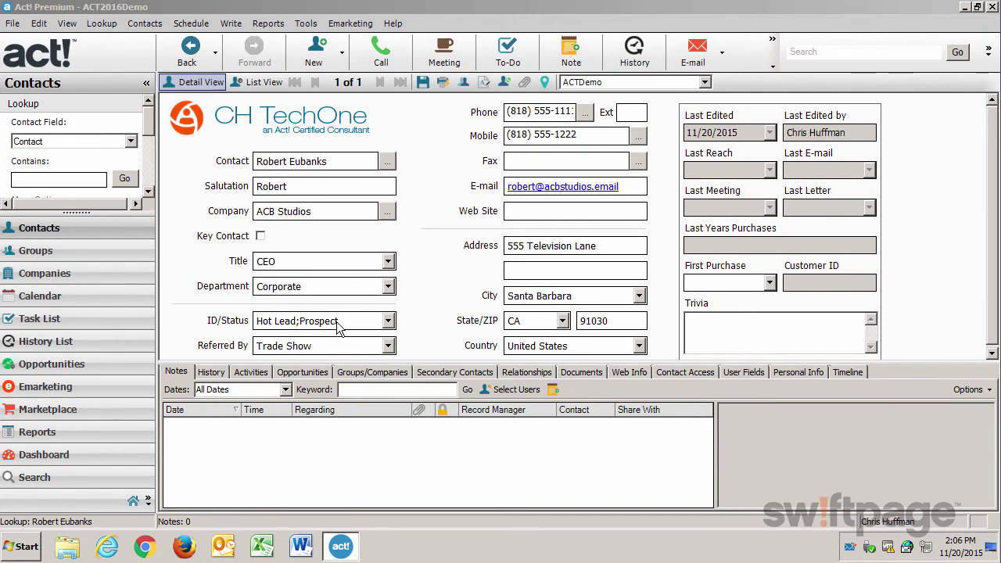
pyautogui.click(316, 373)
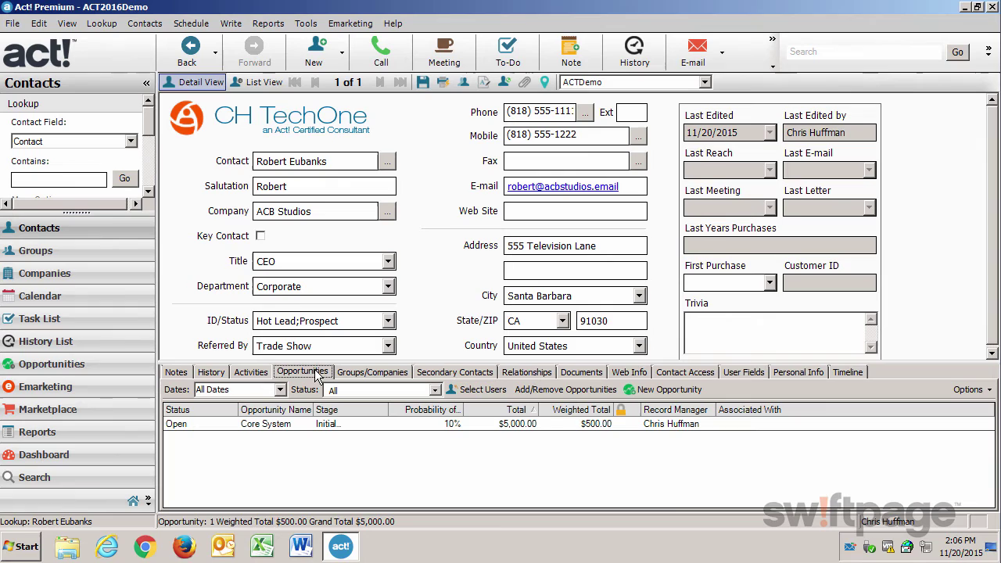
pyautogui.moveTo(274, 435)
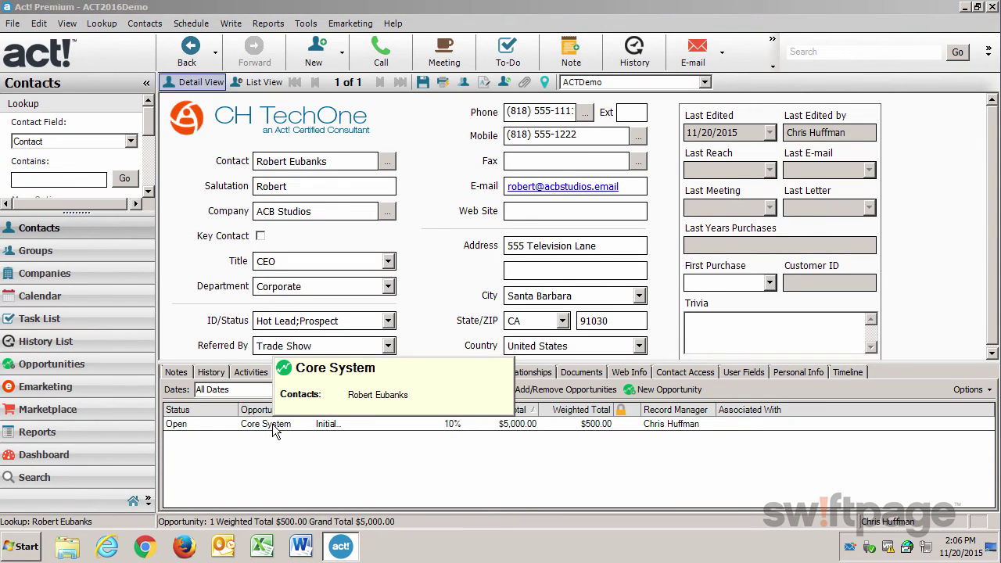
pyautogui.doubleClick(272, 427)
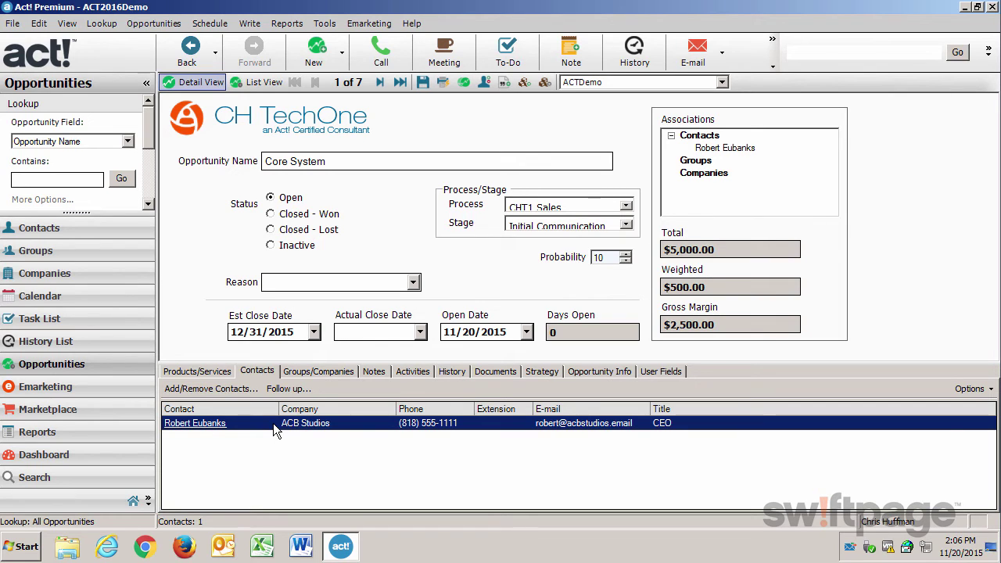
# Switch to the Emarketing area to view the campaign overview and past call lists
pyautogui.click(51, 394)
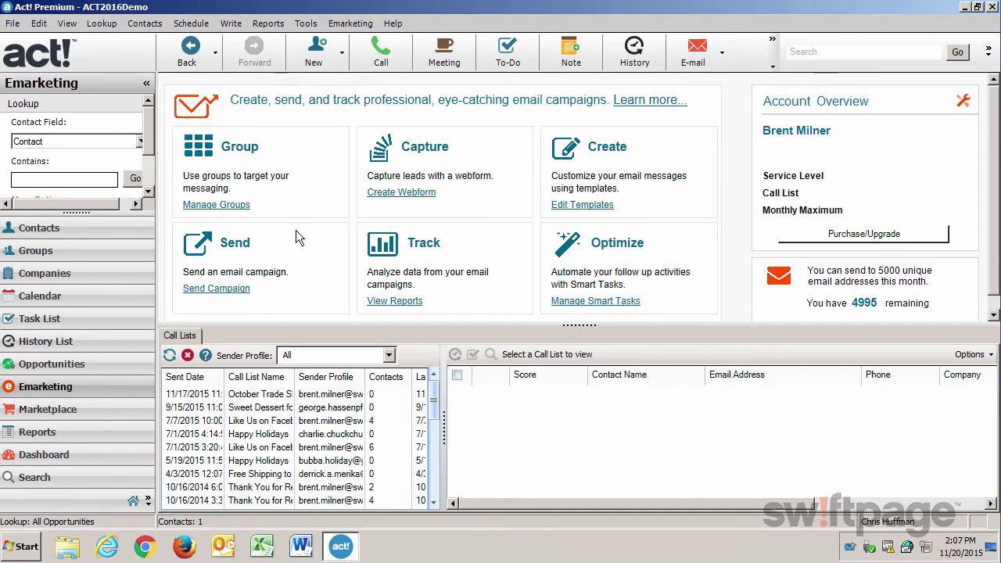
# Start a new email campaign targeting the October Trade Show group (11 contacts)
pyautogui.click(227, 294)
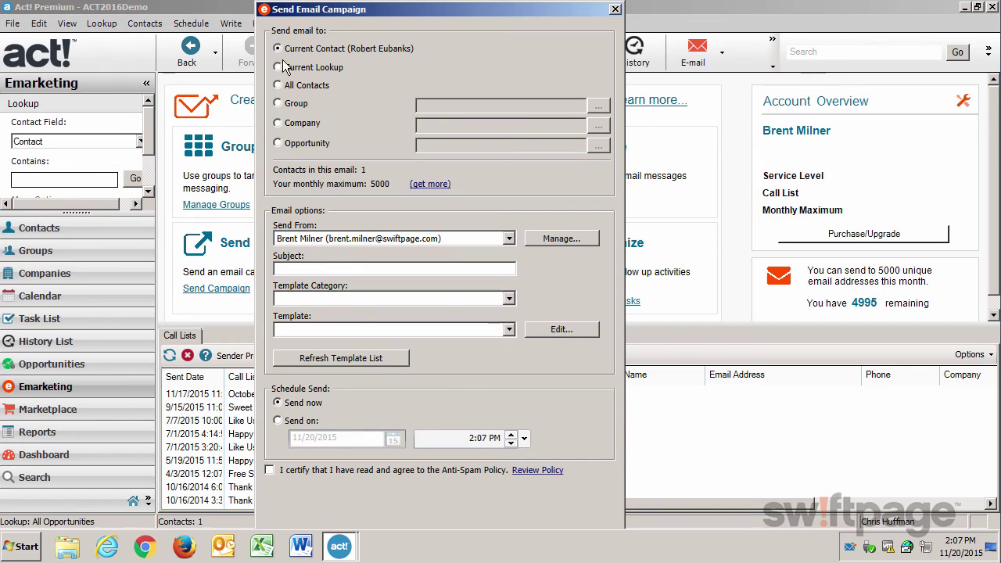
pyautogui.click(277, 103)
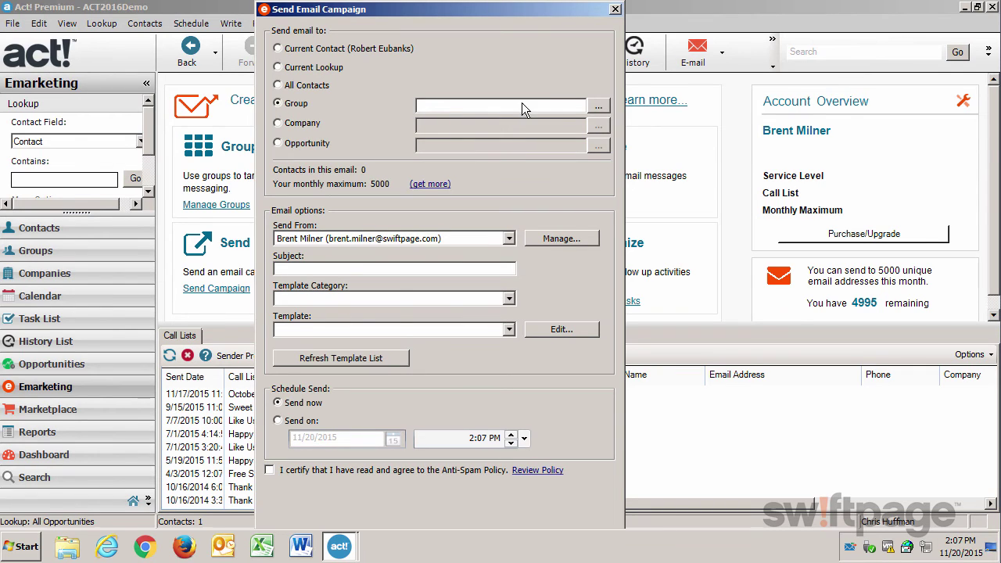
pyautogui.click(597, 108)
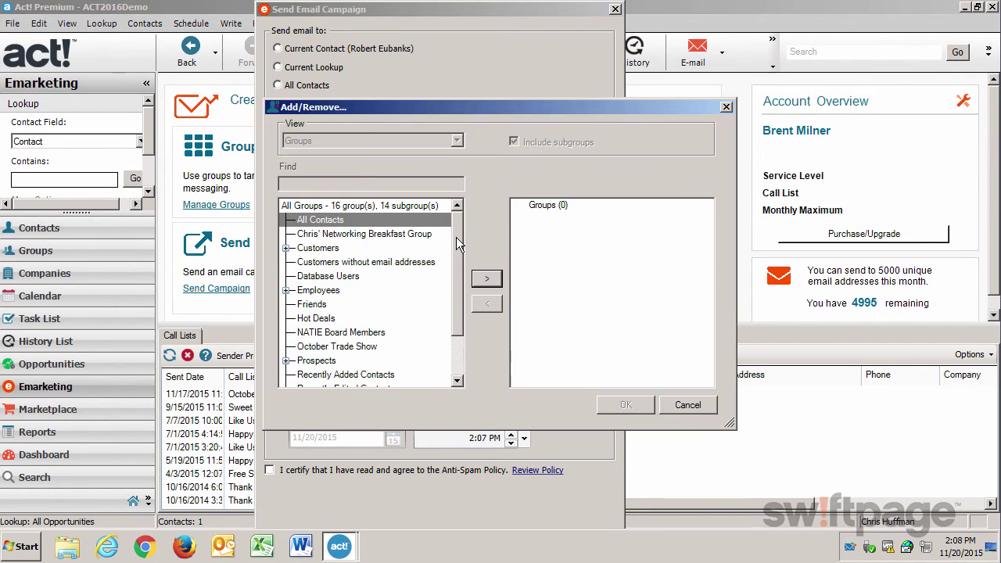
pyautogui.scroll(-1, 459, 248)
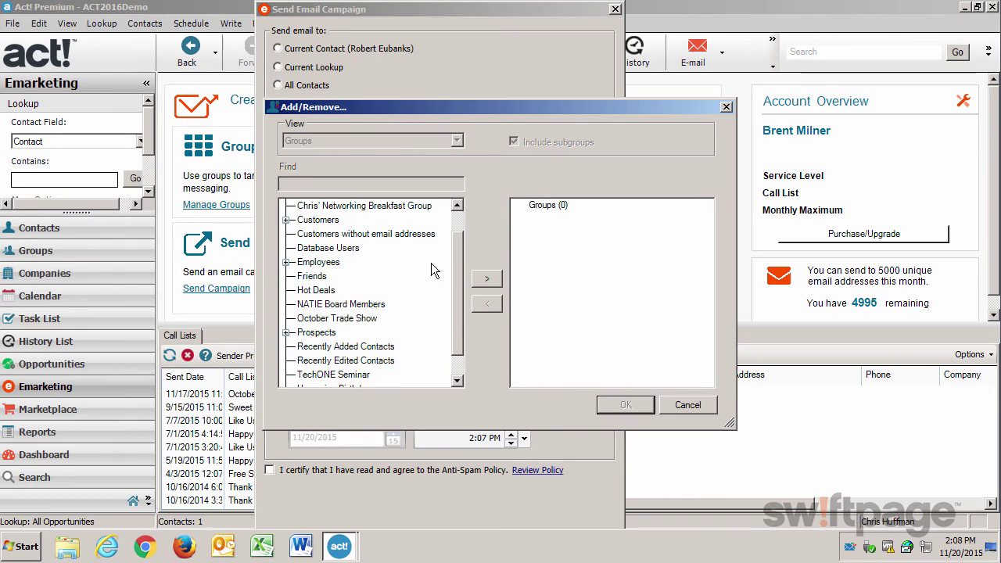
pyautogui.click(365, 319)
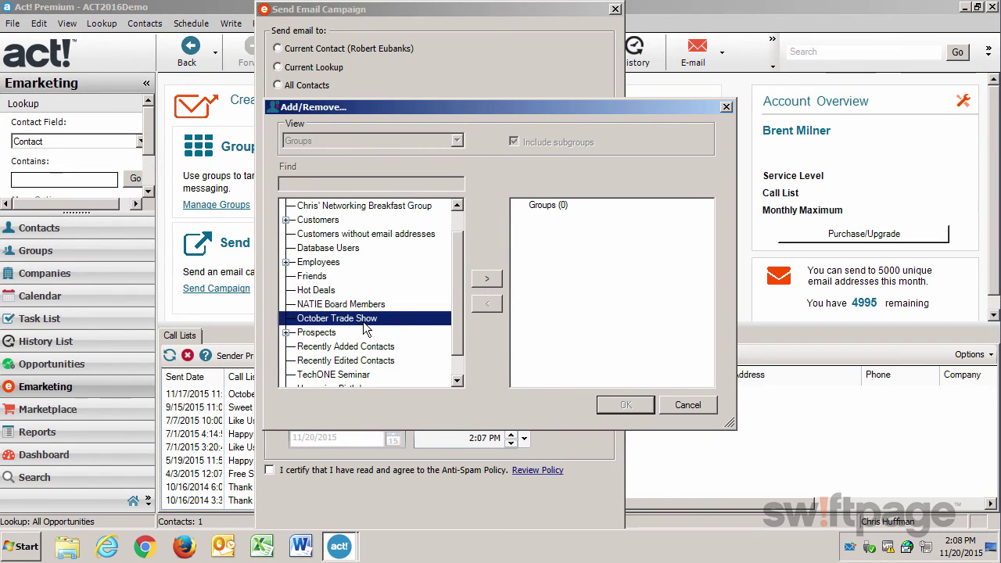
pyautogui.click(484, 282)
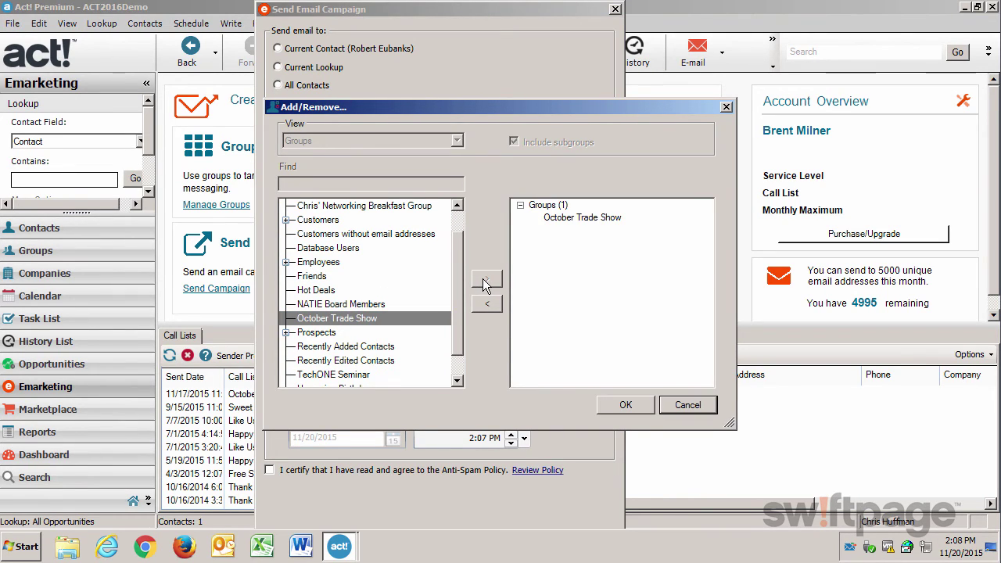
pyautogui.click(627, 404)
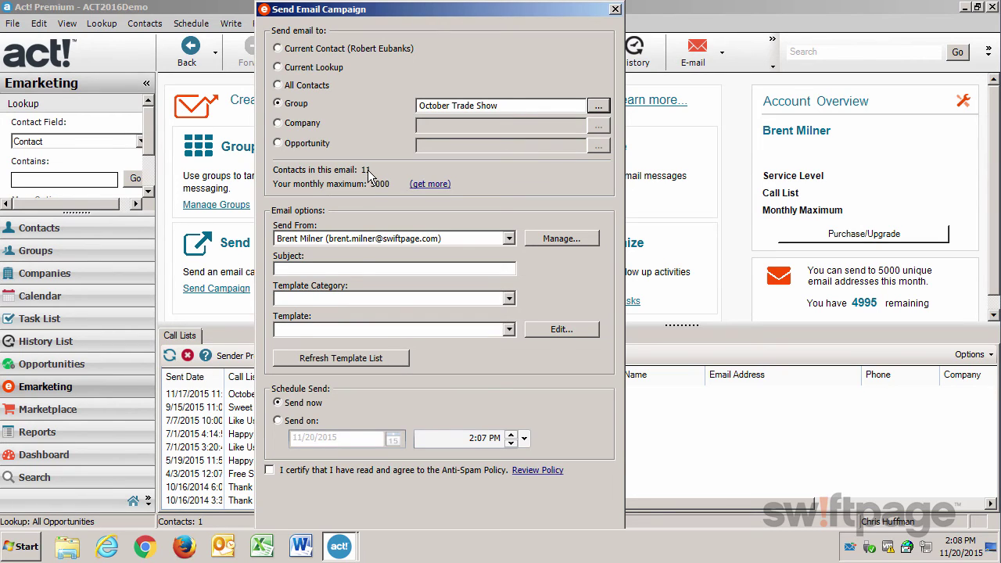
# Enter subject 'Exclusive Offer for Trade Show Attendees' and choose the Huge Sales 'Site-wide Sale' template
pyautogui.click(342, 269)
pyautogui.write('Exclusive Offer for Trade Show Attendees')
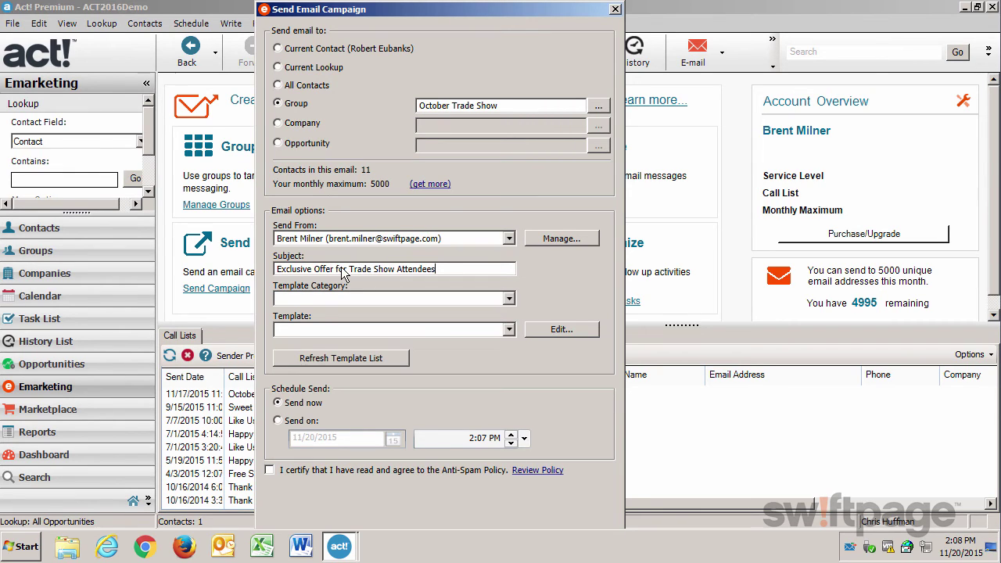
pyautogui.click(509, 298)
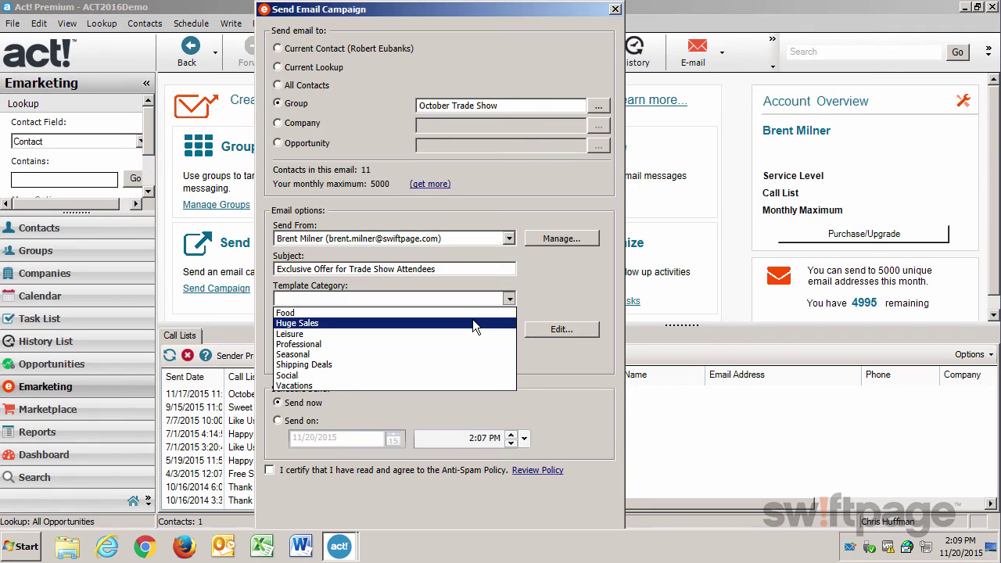
pyautogui.click(472, 320)
pyautogui.click(509, 330)
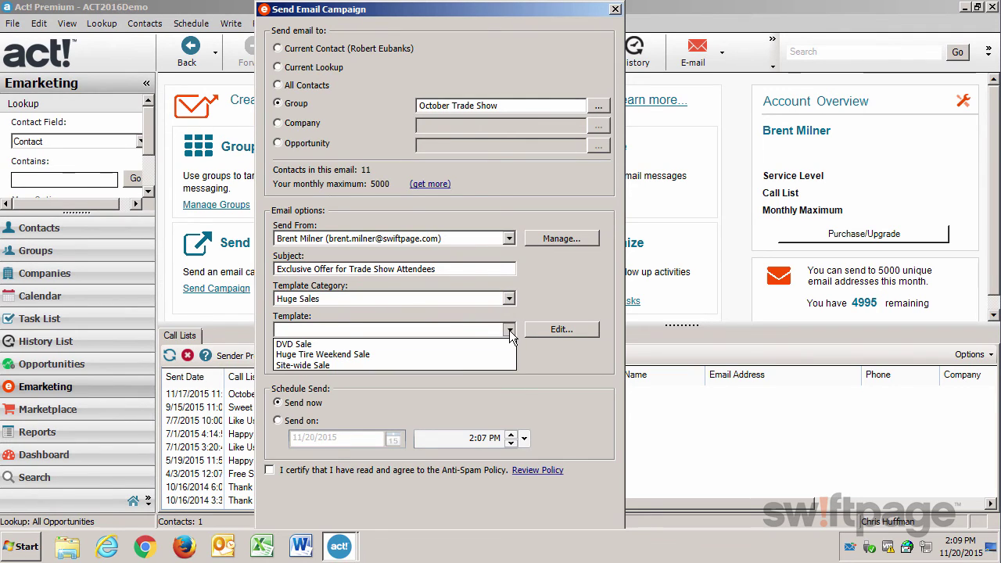
pyautogui.click(471, 364)
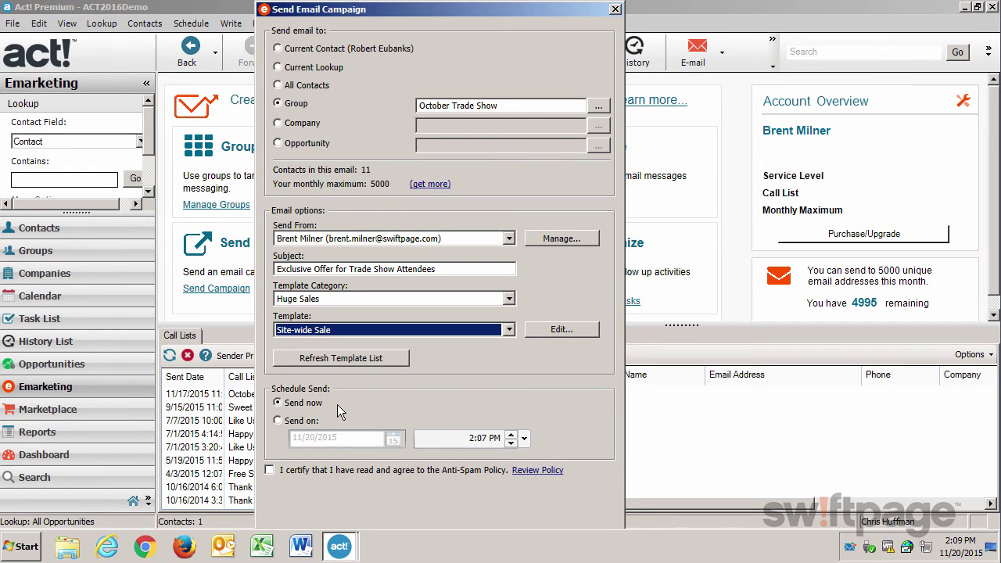
# Schedule the trade-show campaign for 11/24/2015 at 11:00 AM, accept the anti-spam policy, and queue it to send
pyautogui.click(278, 421)
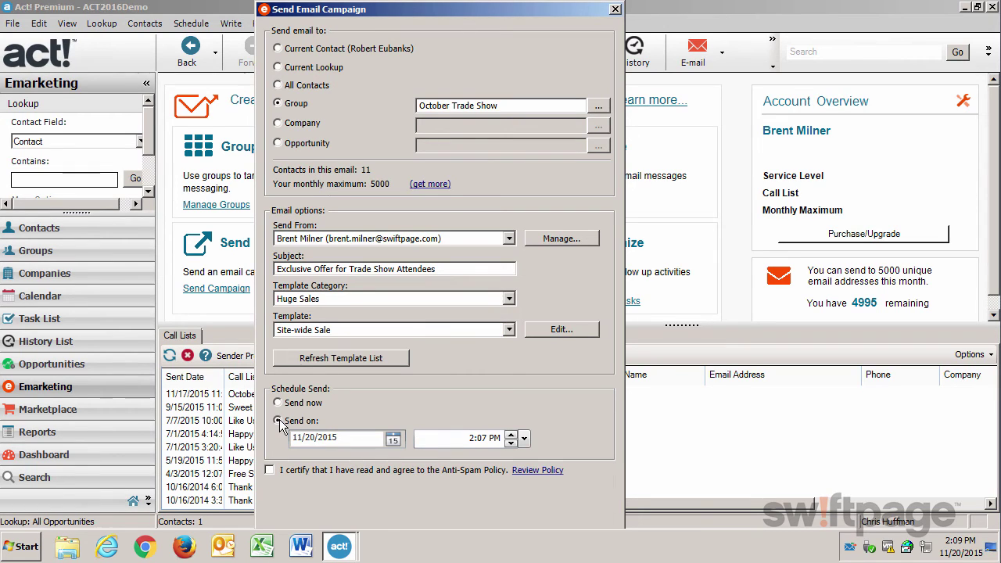
pyautogui.click(392, 438)
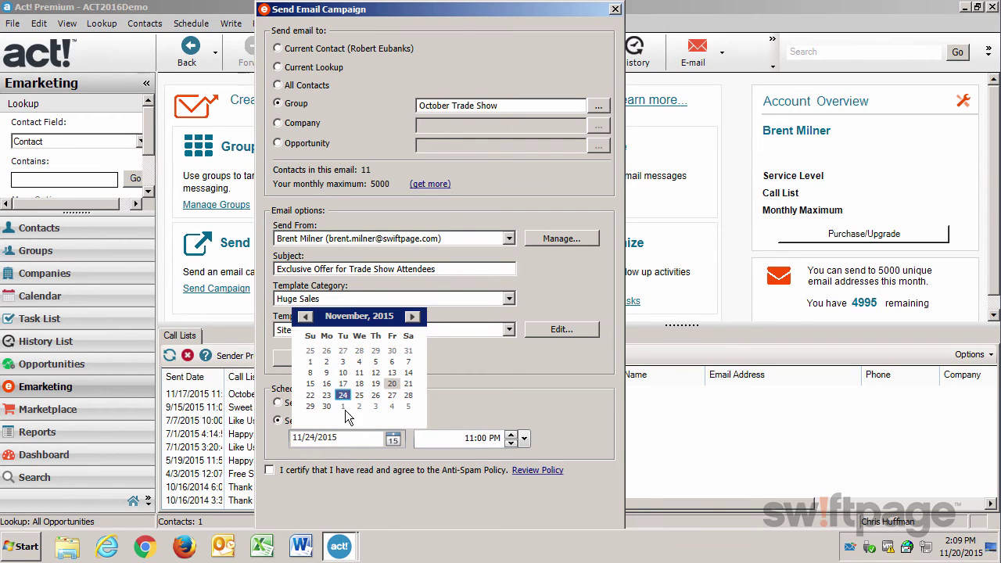
pyautogui.click(342, 395)
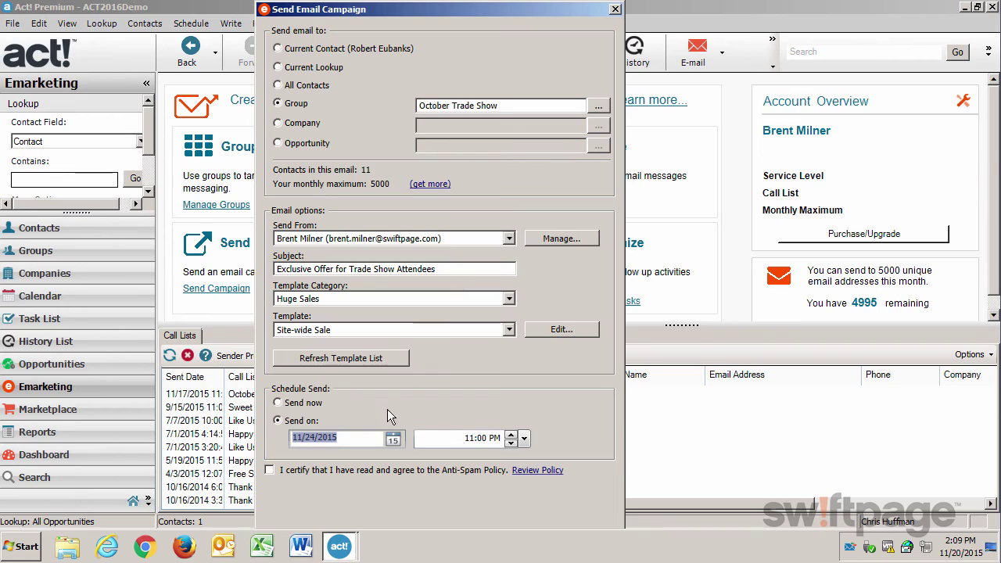
pyautogui.click(524, 438)
pyautogui.moveTo(526, 463); pyautogui.dragTo(528, 502)
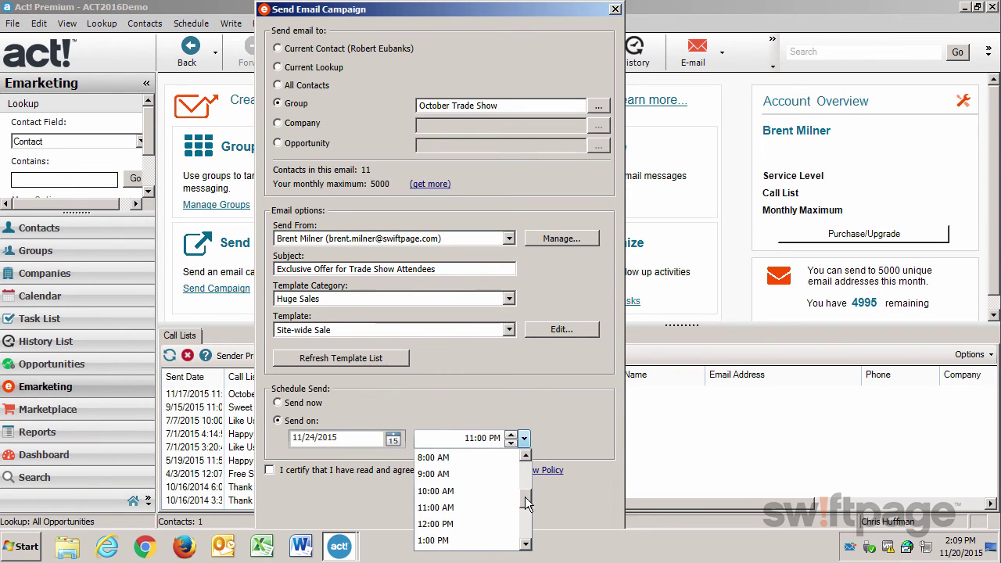
pyautogui.click(453, 507)
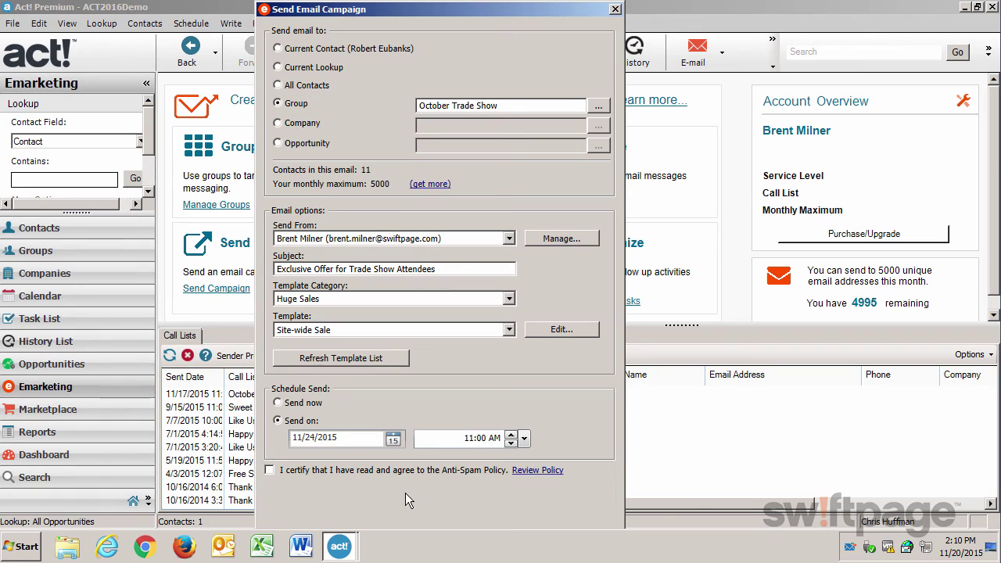
pyautogui.click(269, 471)
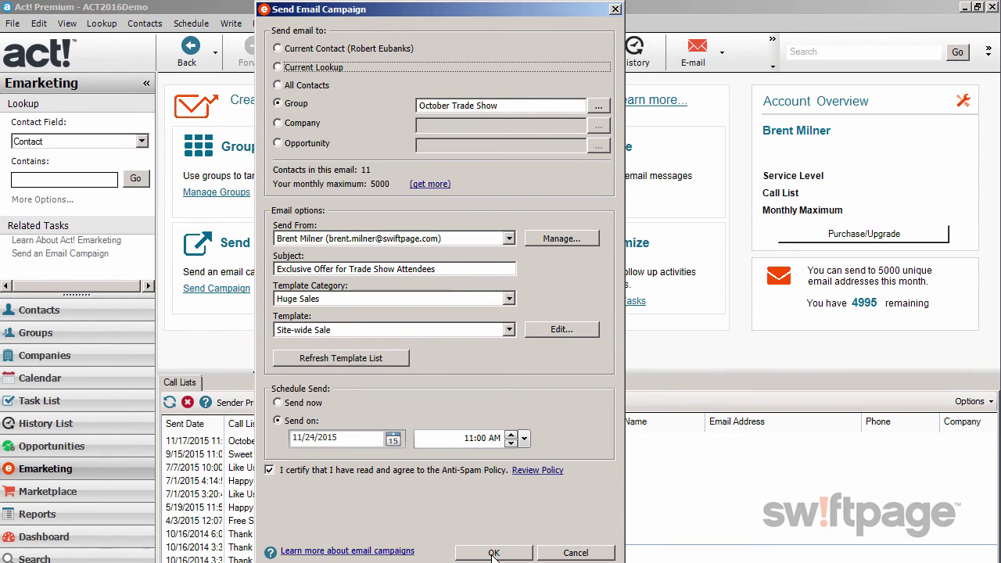
pyautogui.click(493, 553)
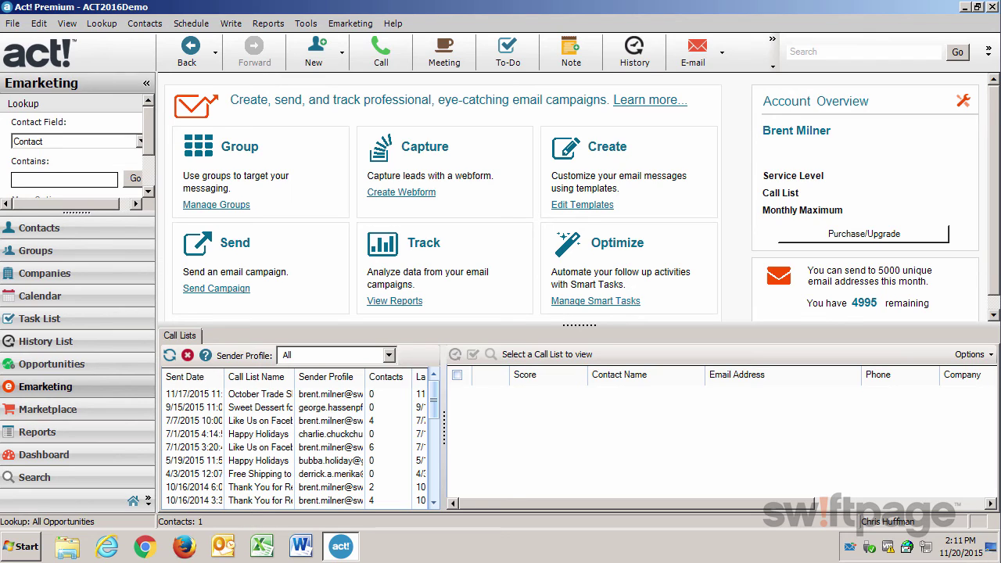
# Switch the Dashboard view to the ACT! Opportunities Dashboard
pyautogui.click(46, 455)
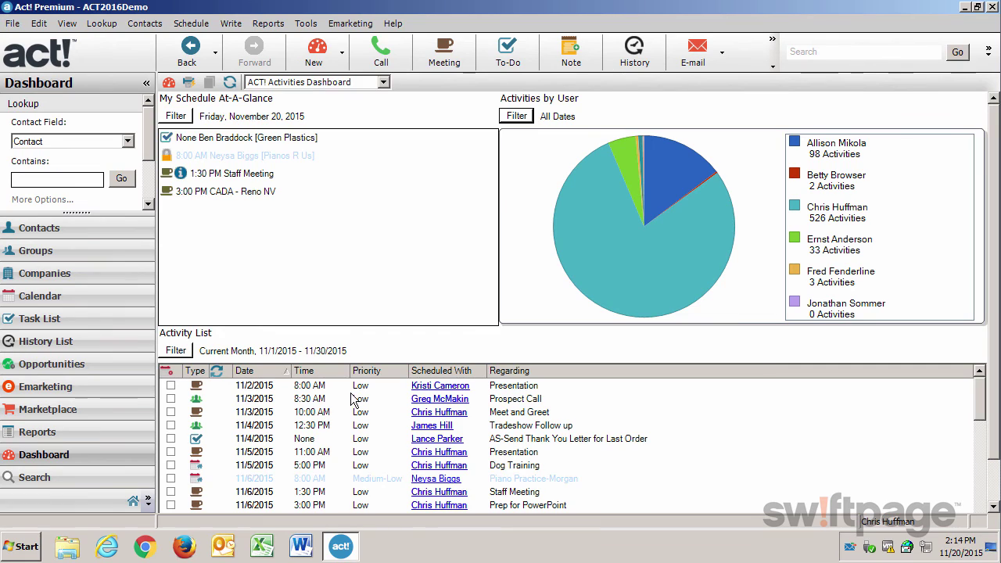
pyautogui.click(384, 82)
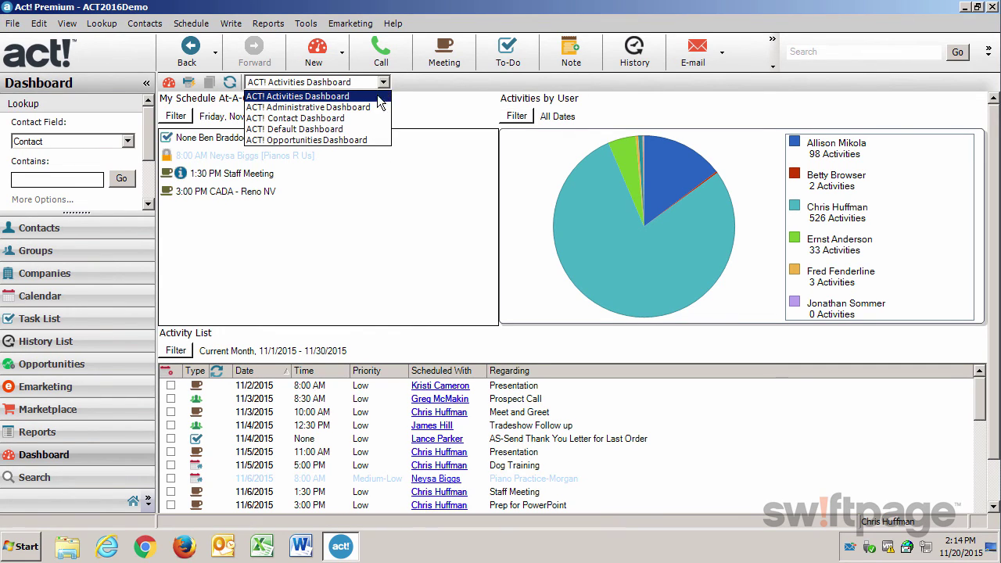
pyautogui.click(353, 141)
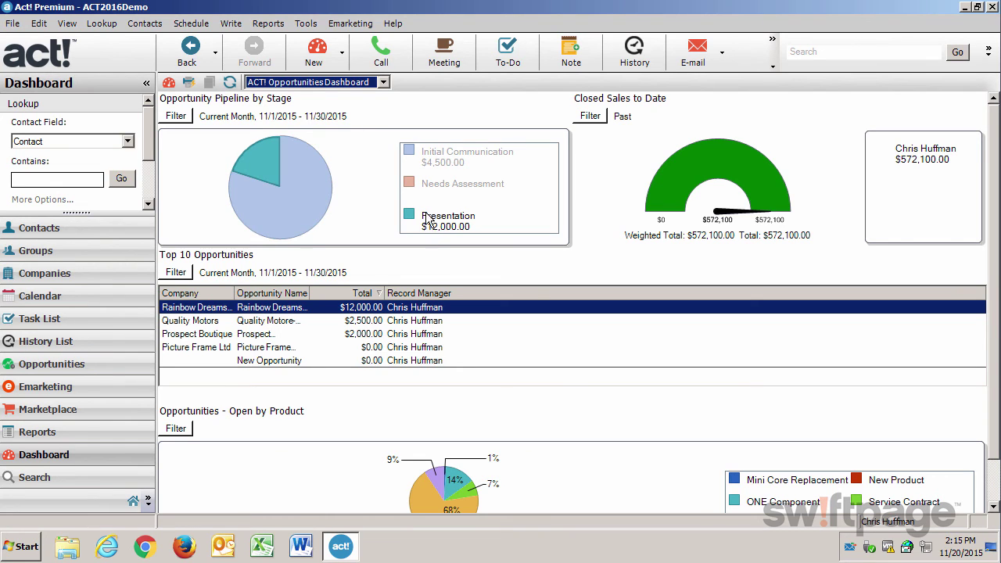
# Filter the pipeline chart to Last Quarter and drill into the Initial Communication slice's 28 opportunities
pyautogui.click(173, 117)
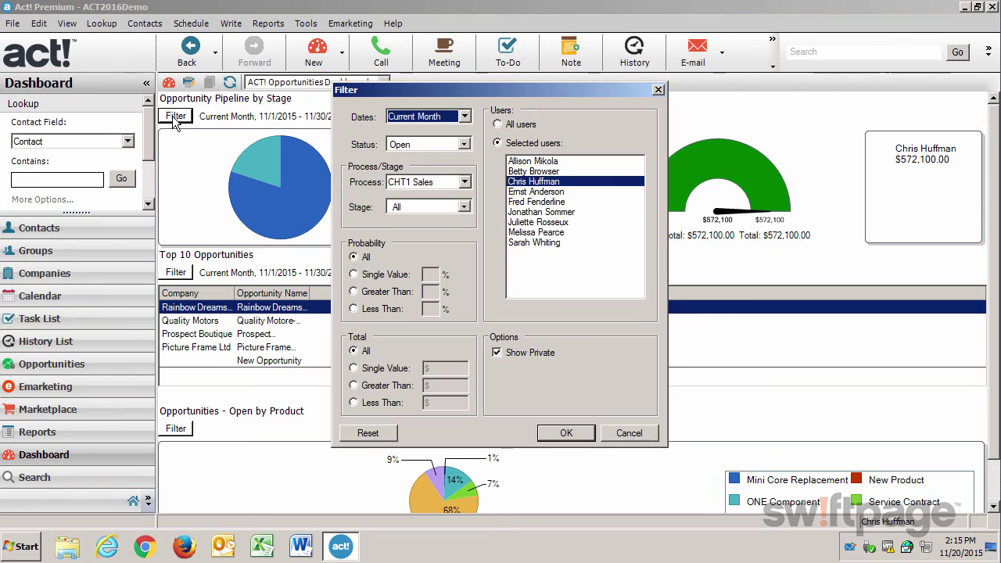
pyautogui.click(464, 116)
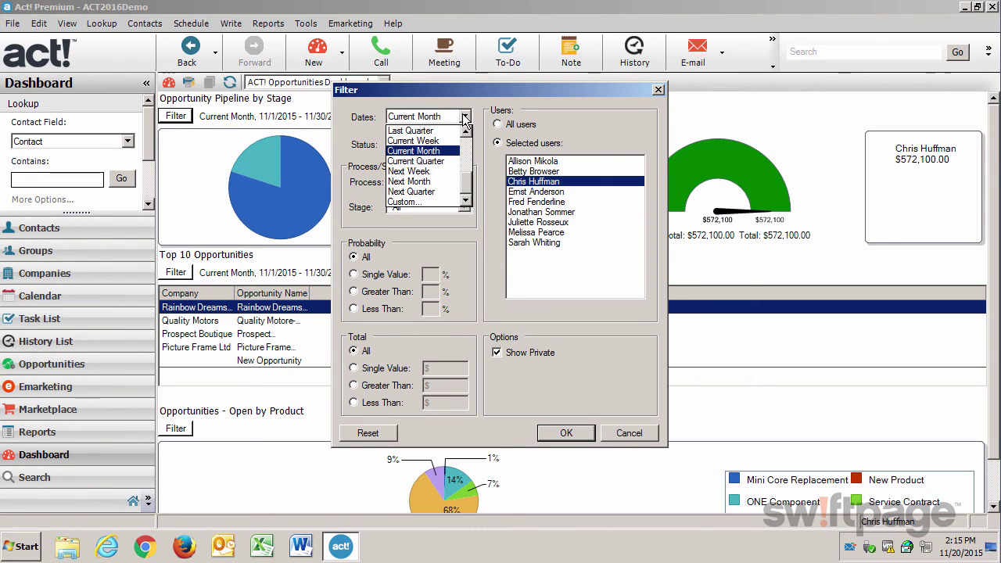
pyautogui.click(444, 130)
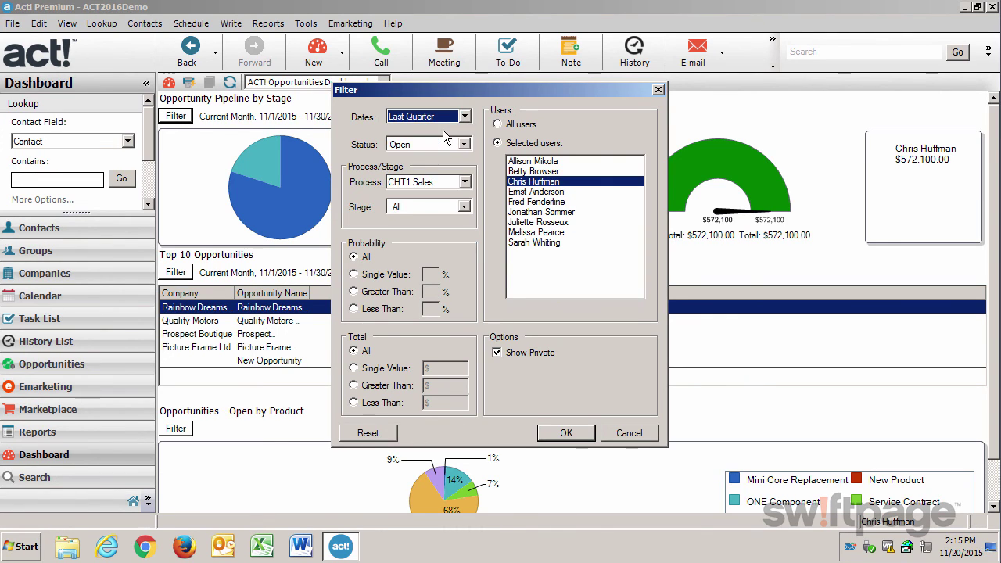
pyautogui.click(566, 433)
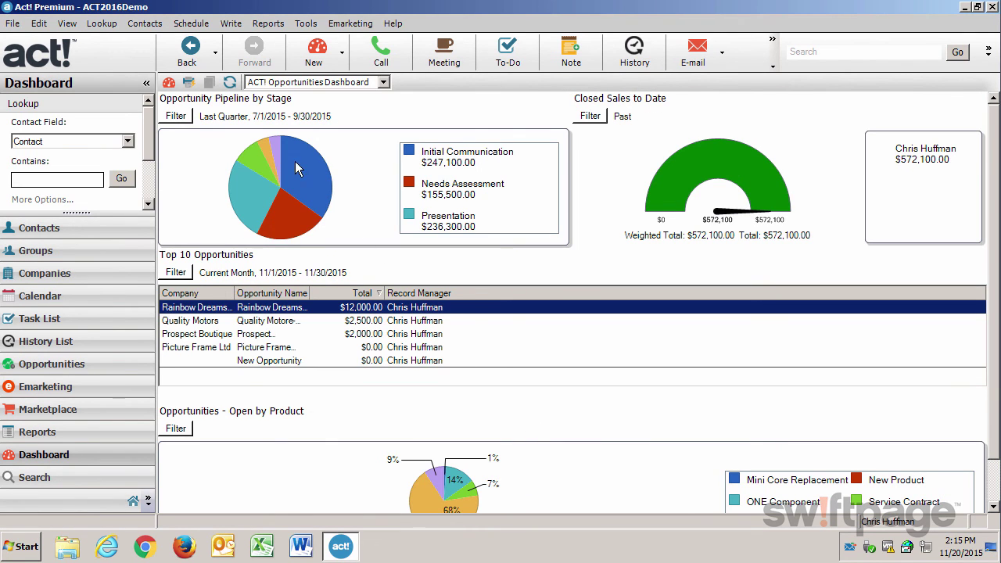
pyautogui.click(318, 182)
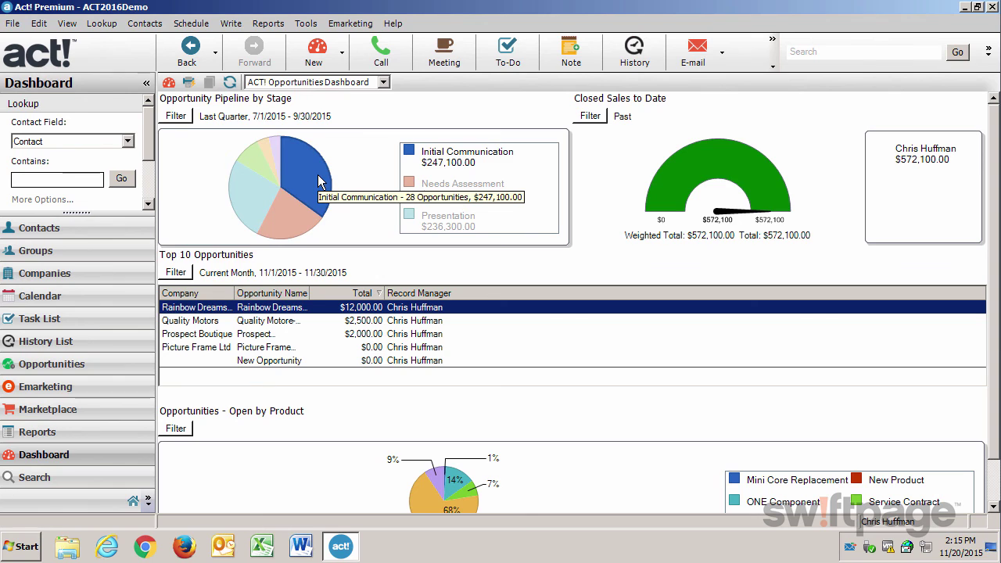
pyautogui.doubleClick(318, 182)
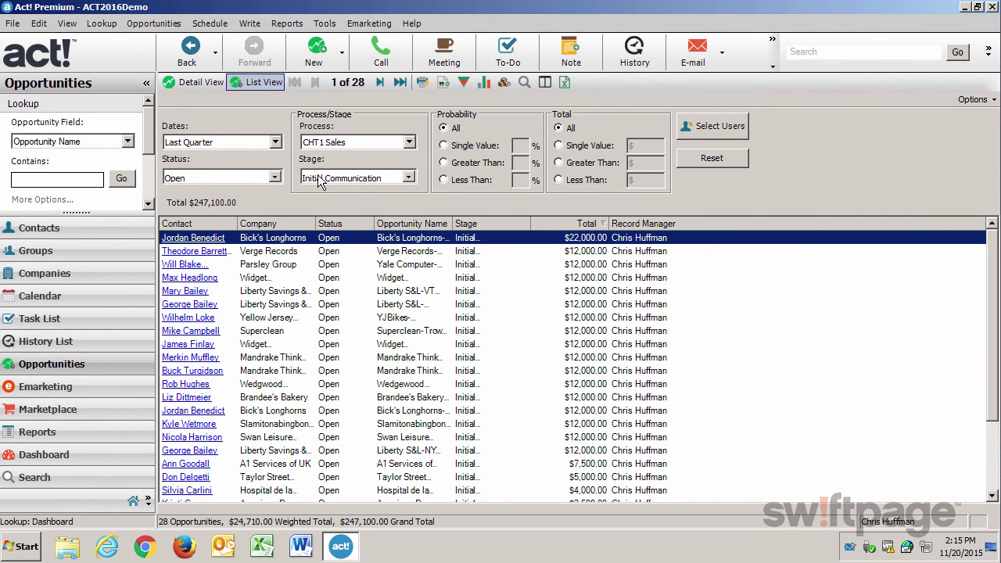